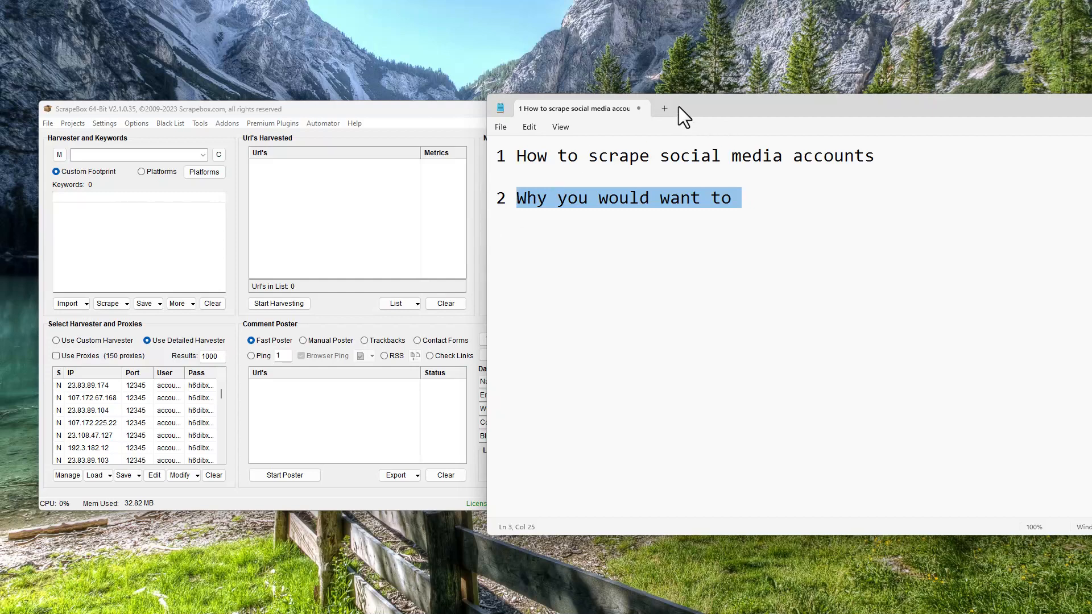
# Move the notes window and the ScrapeBox window apart so both are laid out on the desktop.
pyautogui.moveTo(678, 106); pyautogui.dragTo(1031, 58)
pyautogui.moveTo(463, 110); pyautogui.dragTo(661, 101)
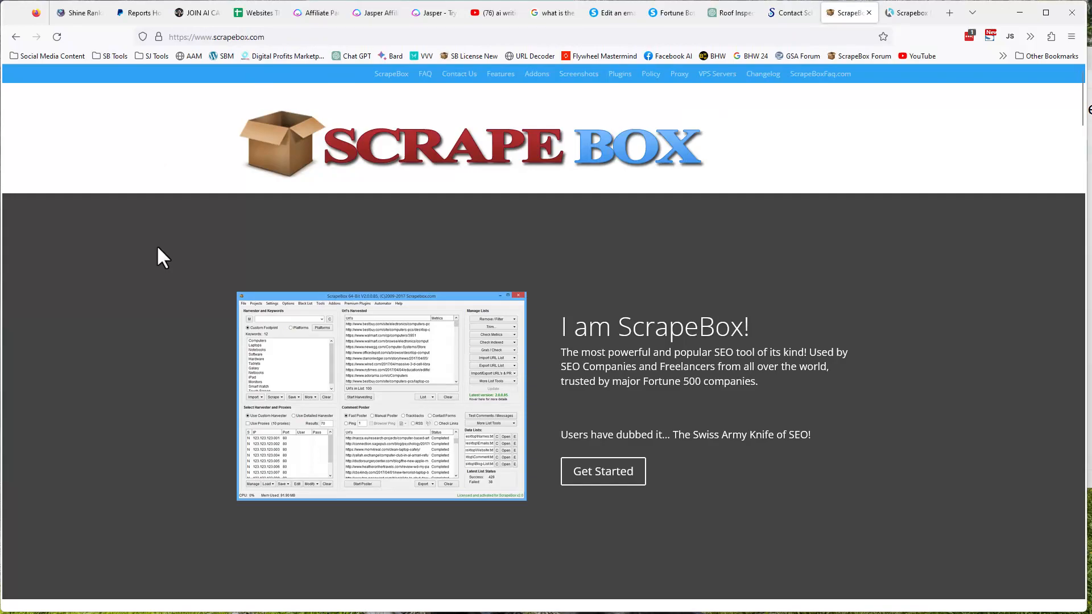
# Look through the ScrapeBox homepage, including its feature sections and the limited-time purchase offer.
pyautogui.scroll(-10, 227, 234)
pyautogui.scroll(-20, 227, 234)
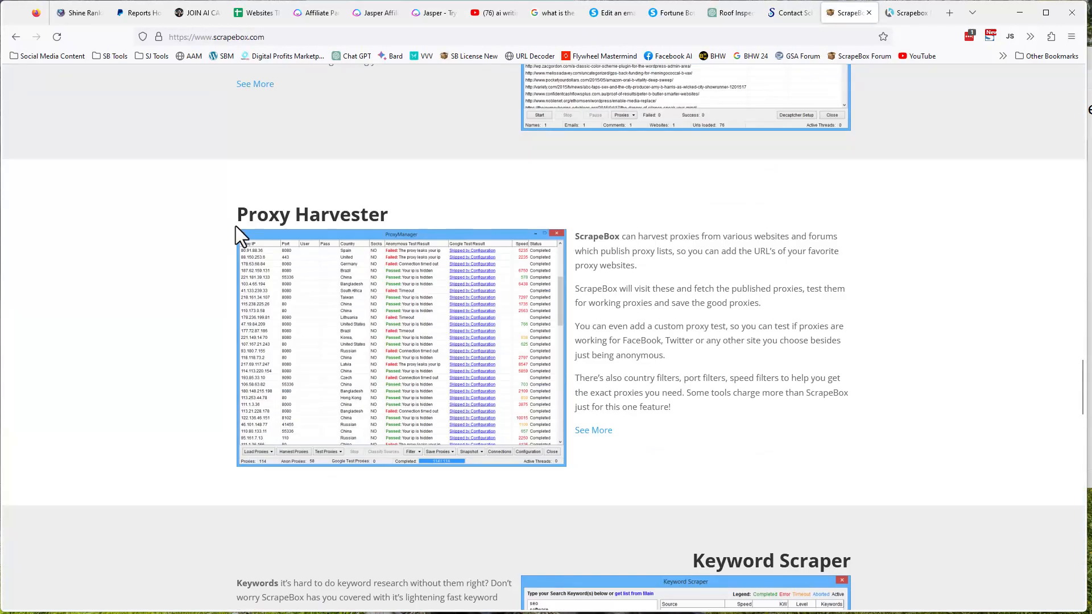
pyautogui.scroll(15, 508, 160)
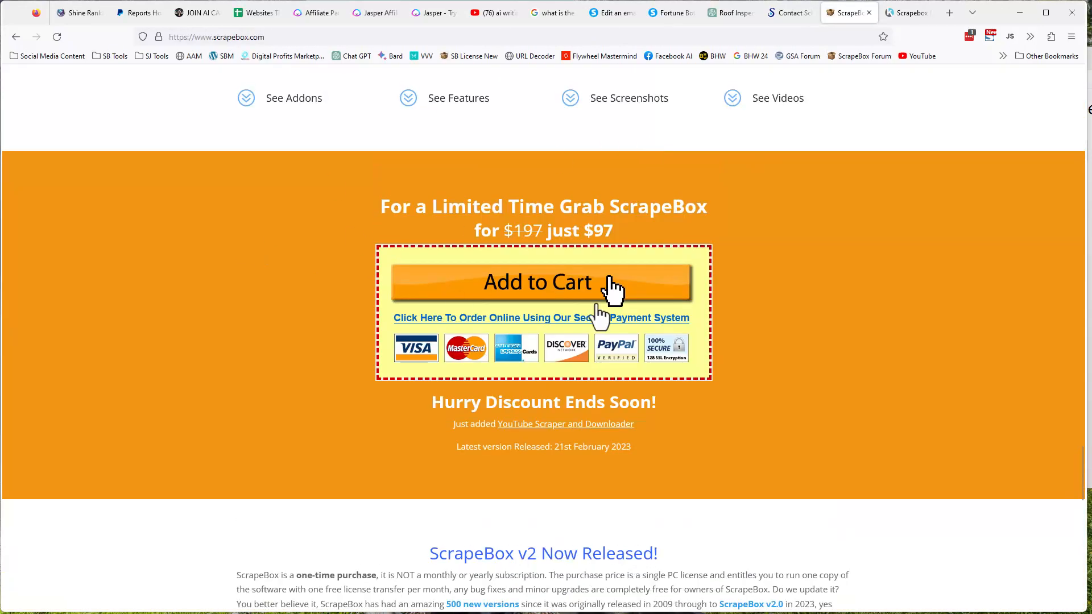
pyautogui.scroll(20, 336, 228)
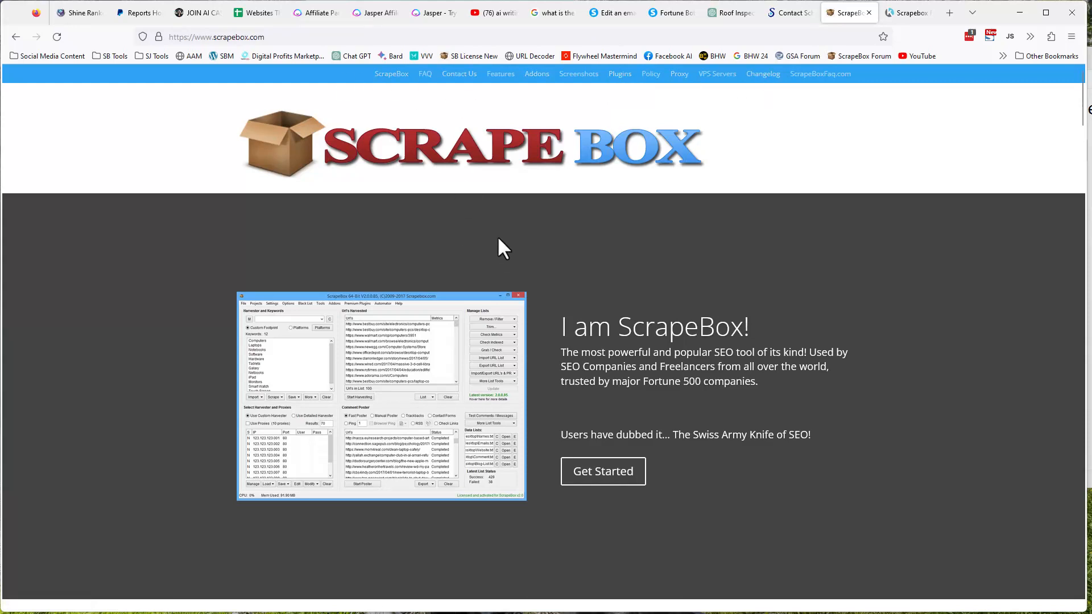
# View the ScrapeboxFAQ tips page, highlight its description of free tutorials and guides, and minimize the browser.
pyautogui.click(909, 14)
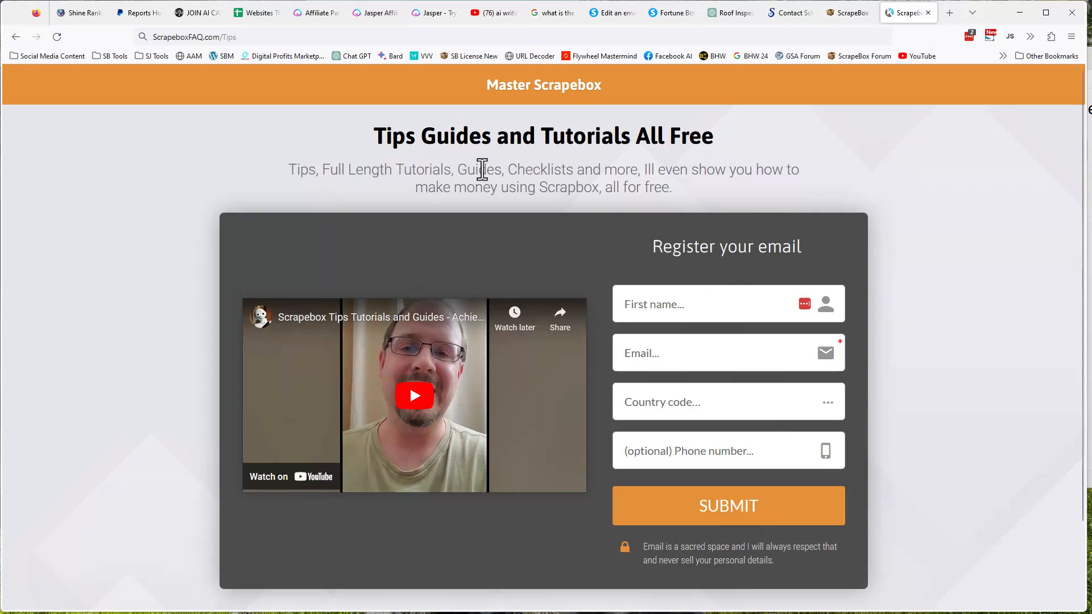
pyautogui.moveTo(486, 171); pyautogui.dragTo(617, 171)
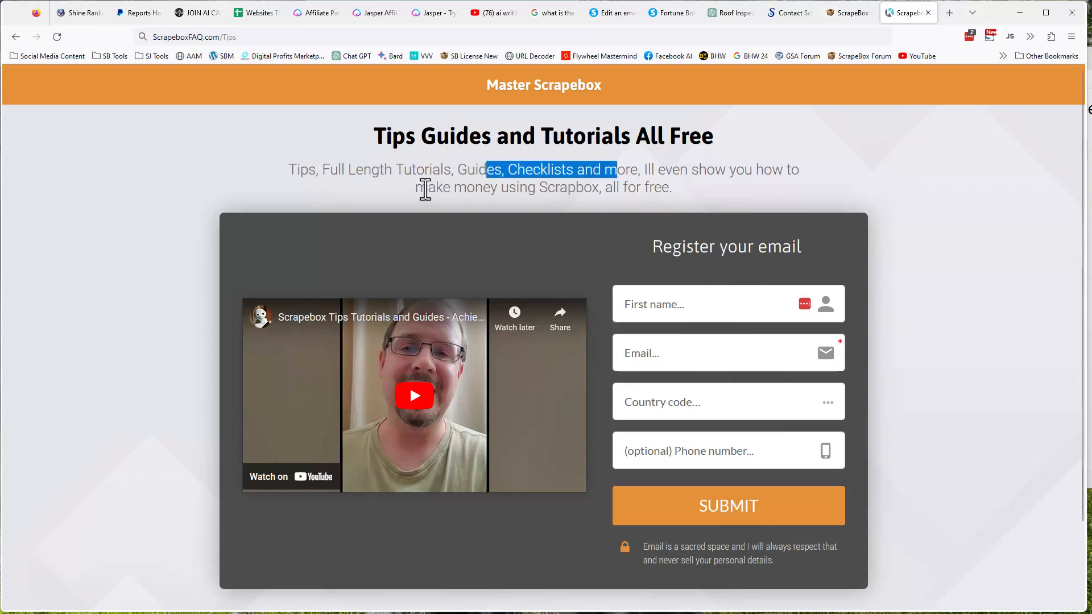
pyautogui.moveTo(426, 187); pyautogui.dragTo(649, 189)
pyautogui.tripleClick(663, 189)
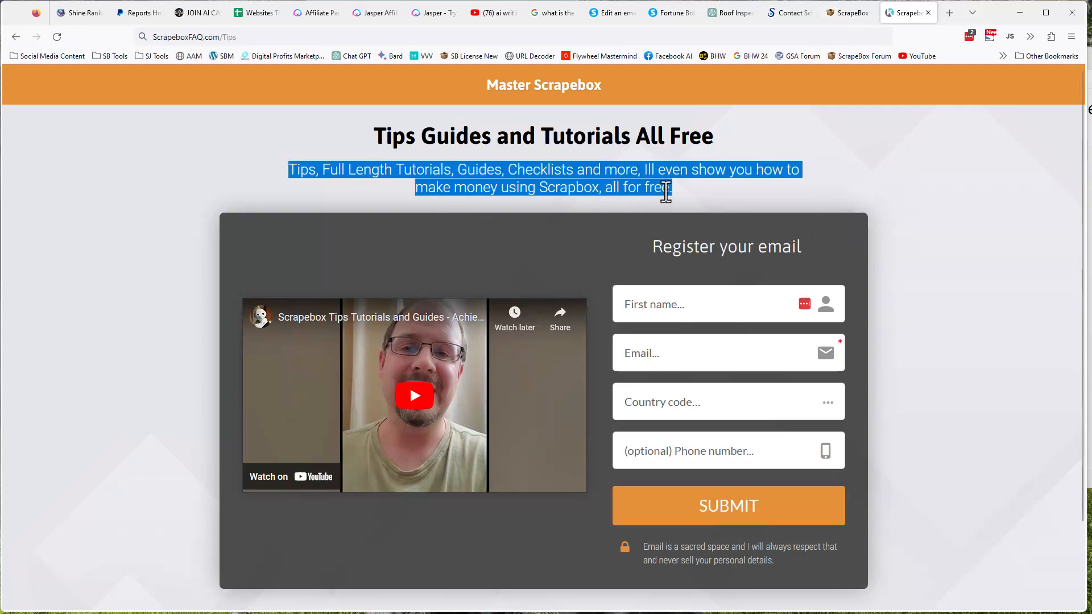
pyautogui.click(1016, 16)
# Find ScrapeBox Social Account Scraper among the available addons and check its description and installation status.
pyautogui.moveTo(647, 100); pyautogui.dragTo(639, 90)
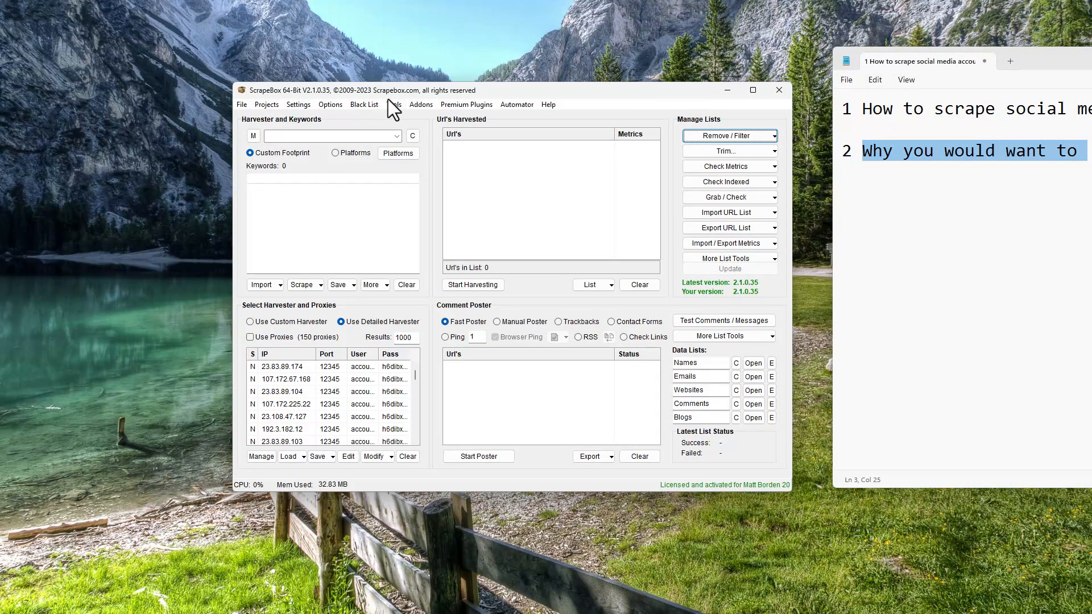
pyautogui.click(421, 104)
pyautogui.click(436, 117)
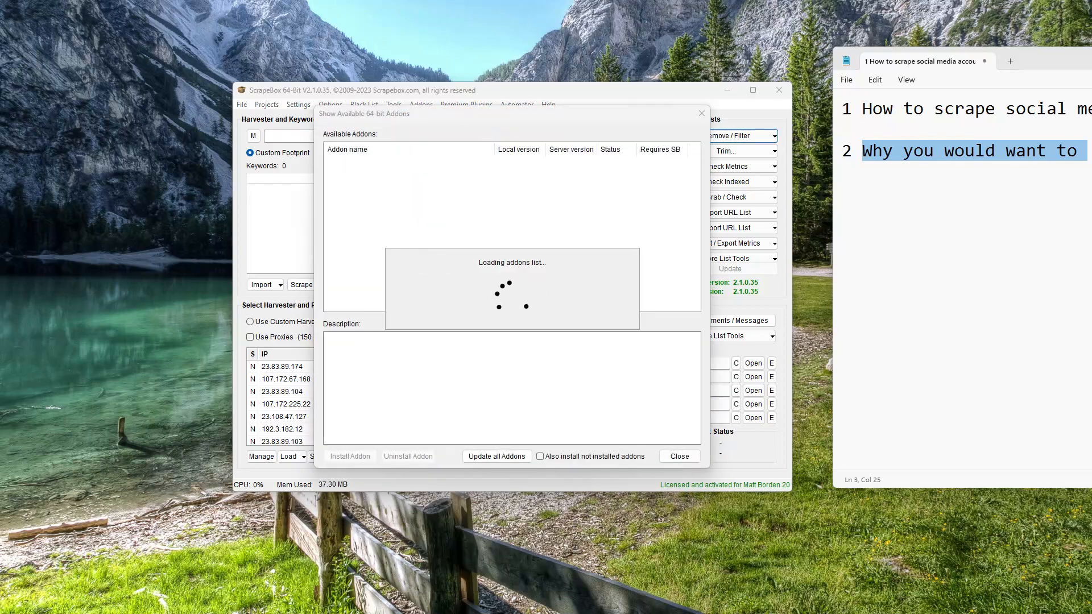
pyautogui.click(410, 247)
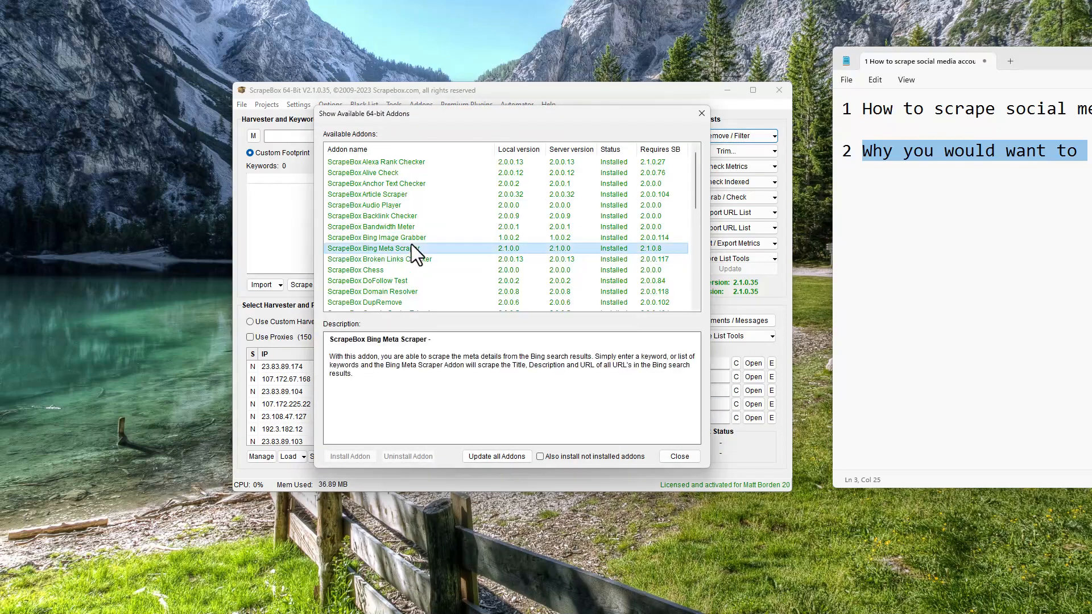
pyautogui.scroll(-7, 416, 250)
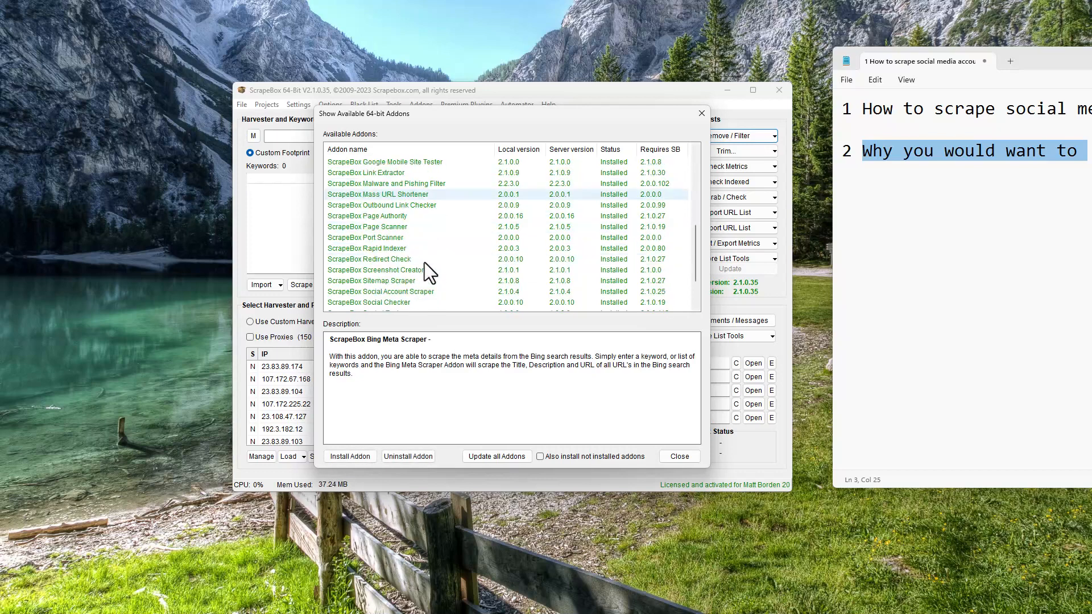
pyautogui.scroll(-1, 424, 262)
pyautogui.click(438, 263)
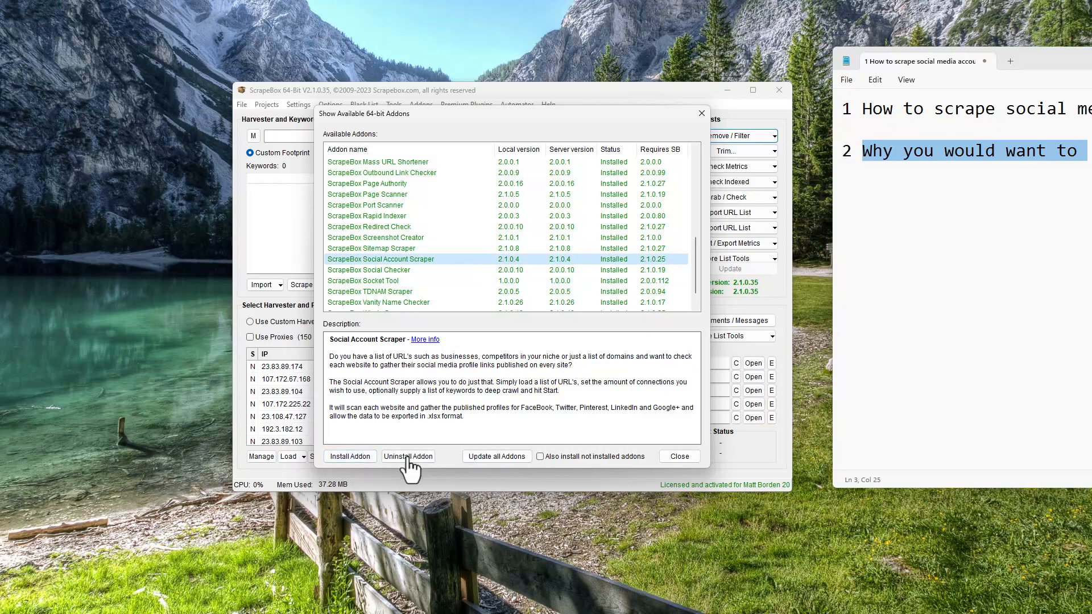
pyautogui.click(679, 456)
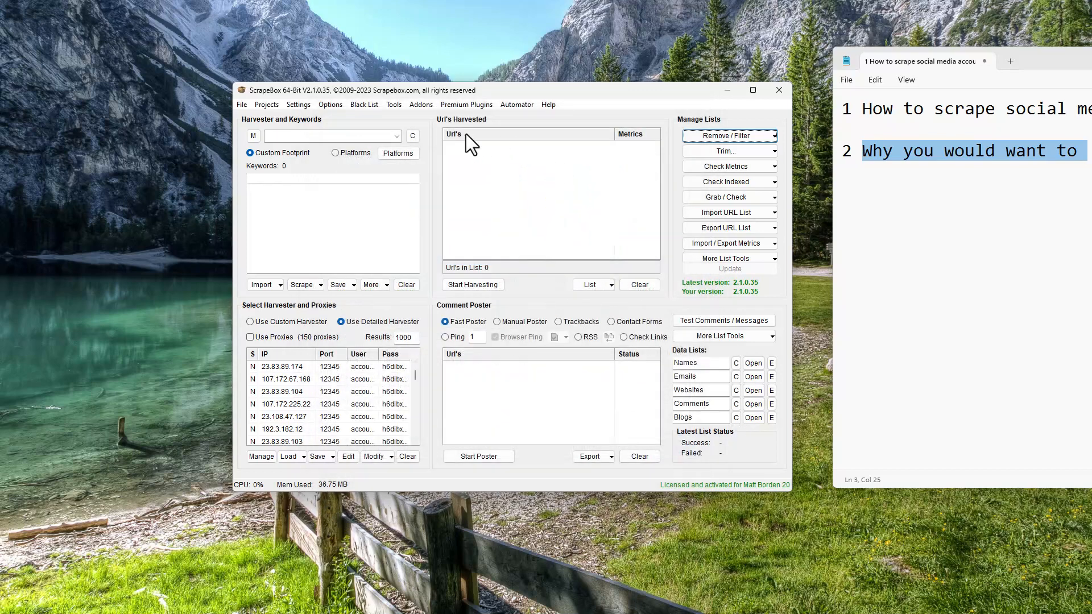
# Launch the ScrapeBox Social Account Scraper addon and move its window clear of the keyword list.
pyautogui.click(424, 105)
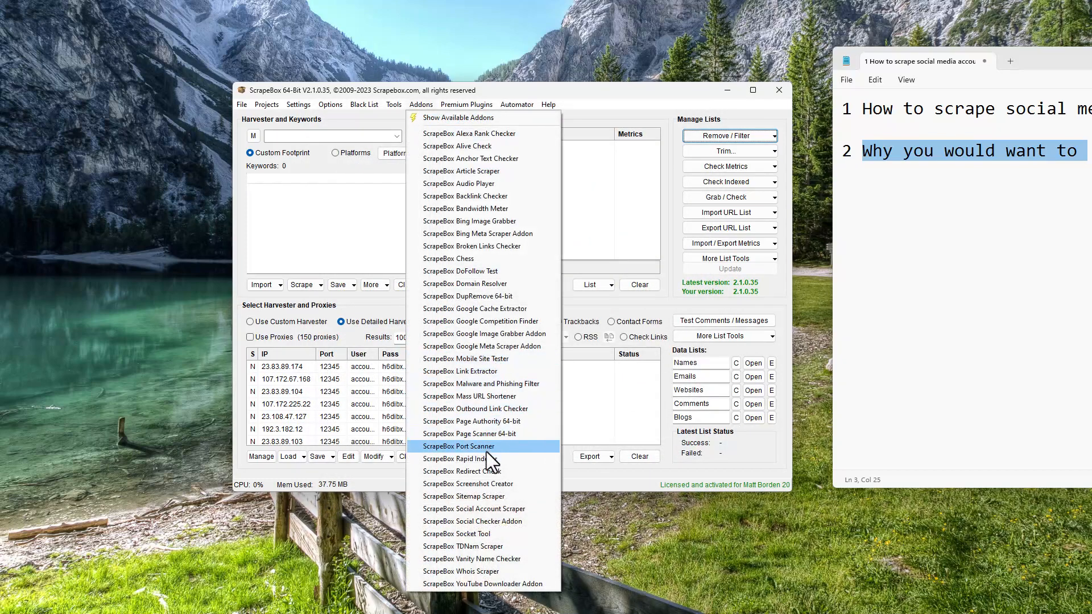
pyautogui.click(509, 509)
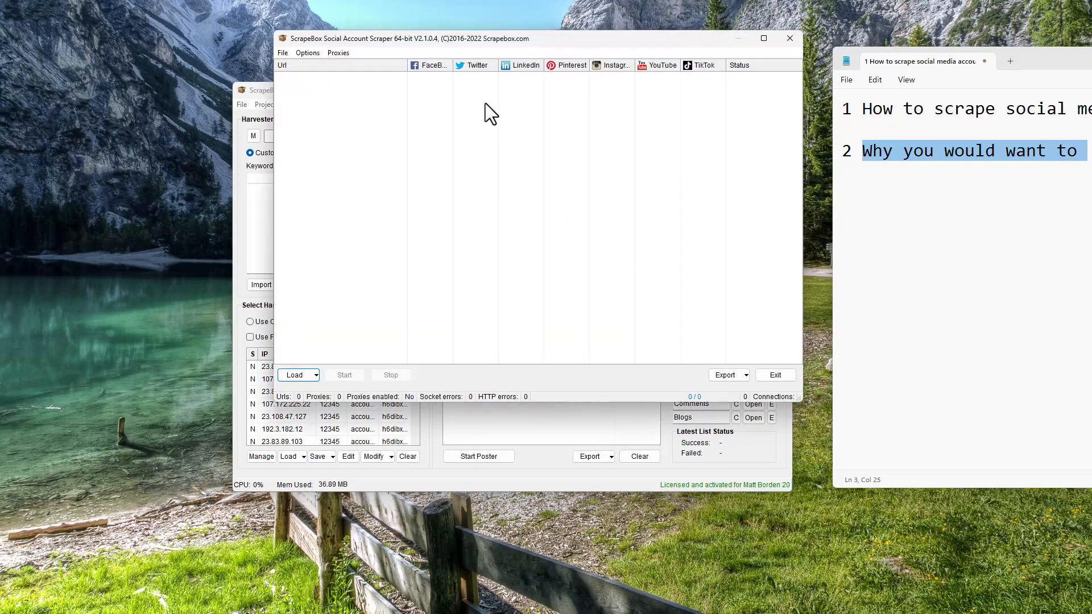
pyautogui.moveTo(480, 38); pyautogui.dragTo(619, 85)
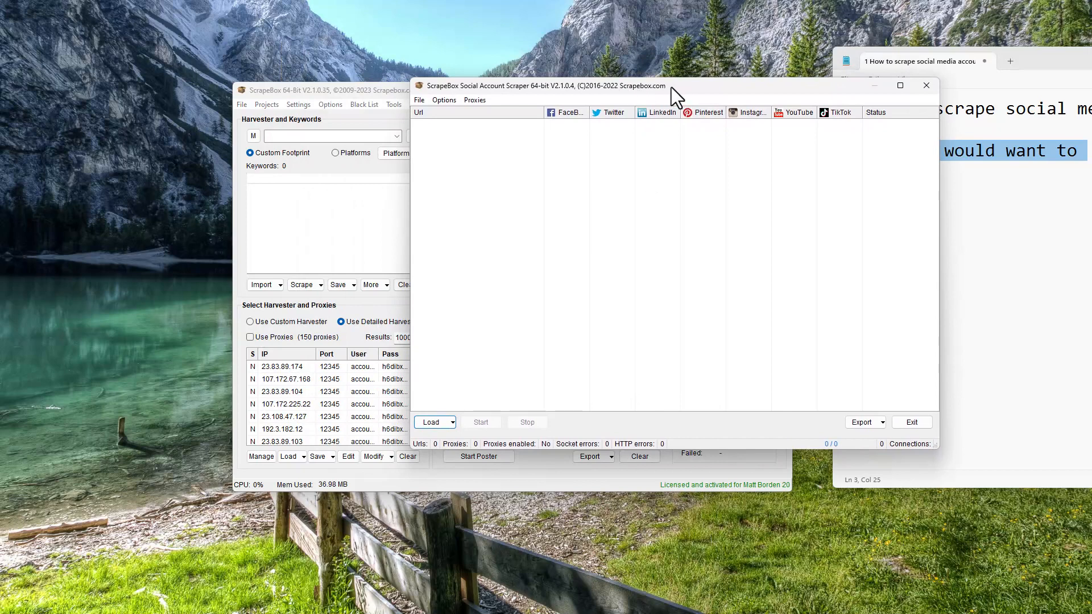
# Enter "roofer detroit mi" as the harvesting keyword in the main ScrapeBox window.
pyautogui.click(309, 206)
pyautogui.write('roof')
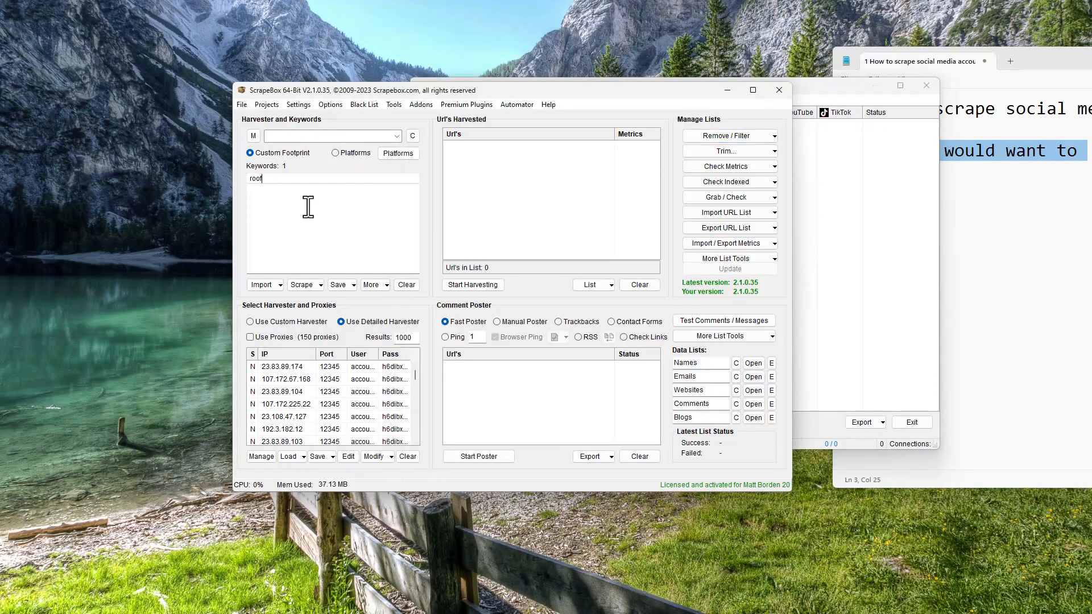
pyautogui.write('er detroit mi')
# Harvest URLs for the keyword from Google with the Custom Harvester and return to the main window.
pyautogui.click(278, 323)
pyautogui.click(480, 285)
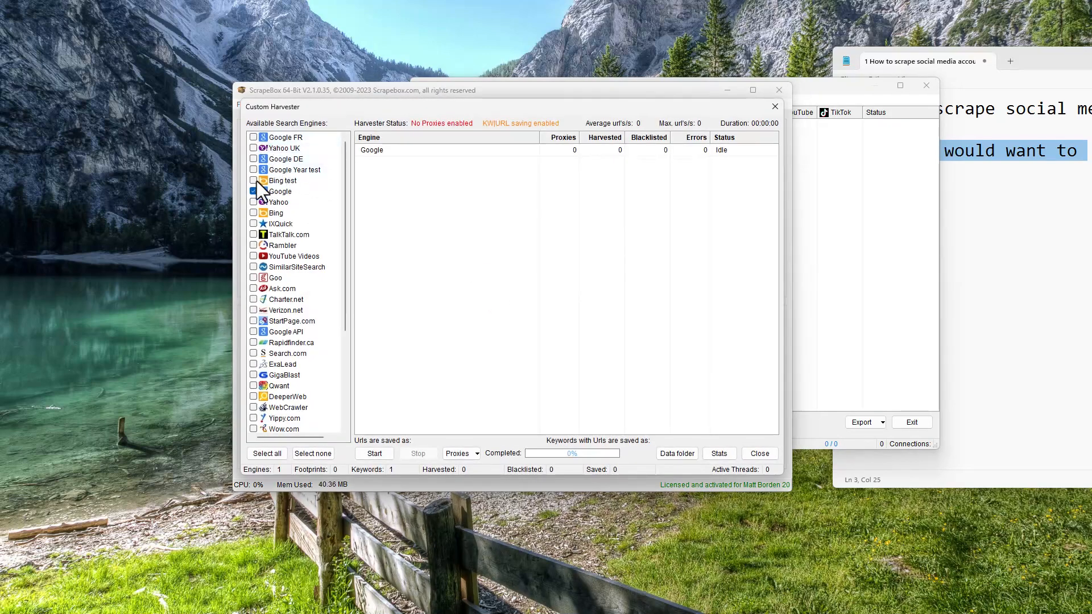
pyautogui.click(374, 453)
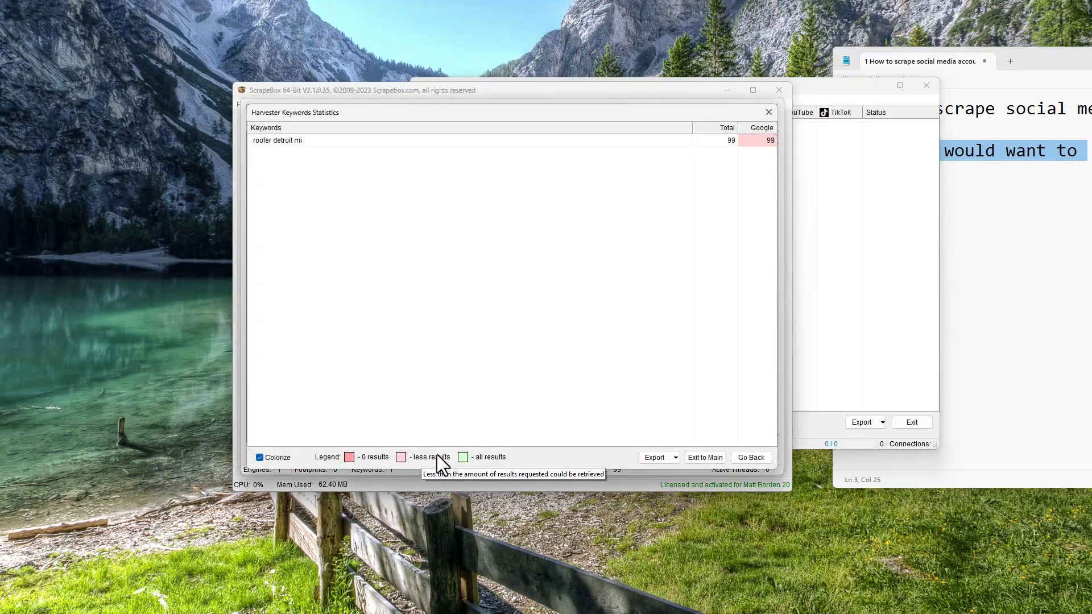
pyautogui.click(756, 455)
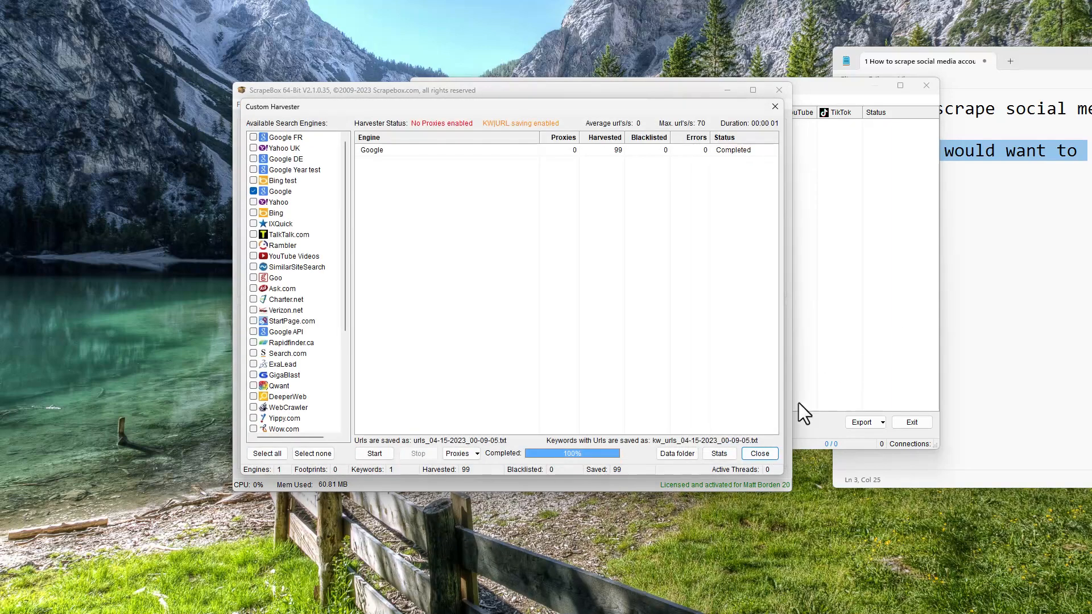
pyautogui.click(760, 453)
# Remove the duplicate domains from the harvested URL list.
pyautogui.click(729, 135)
pyautogui.click(713, 165)
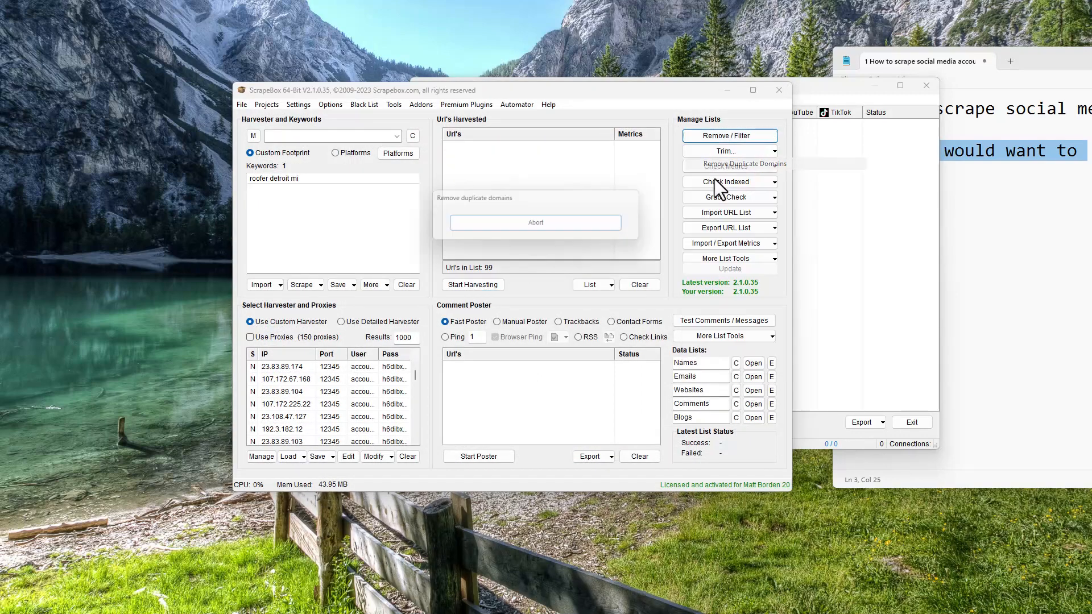
# Load the URLs from the ScrapeBox harvester into the Social Account Scraper.
pyautogui.click(813, 210)
pyautogui.click(436, 422)
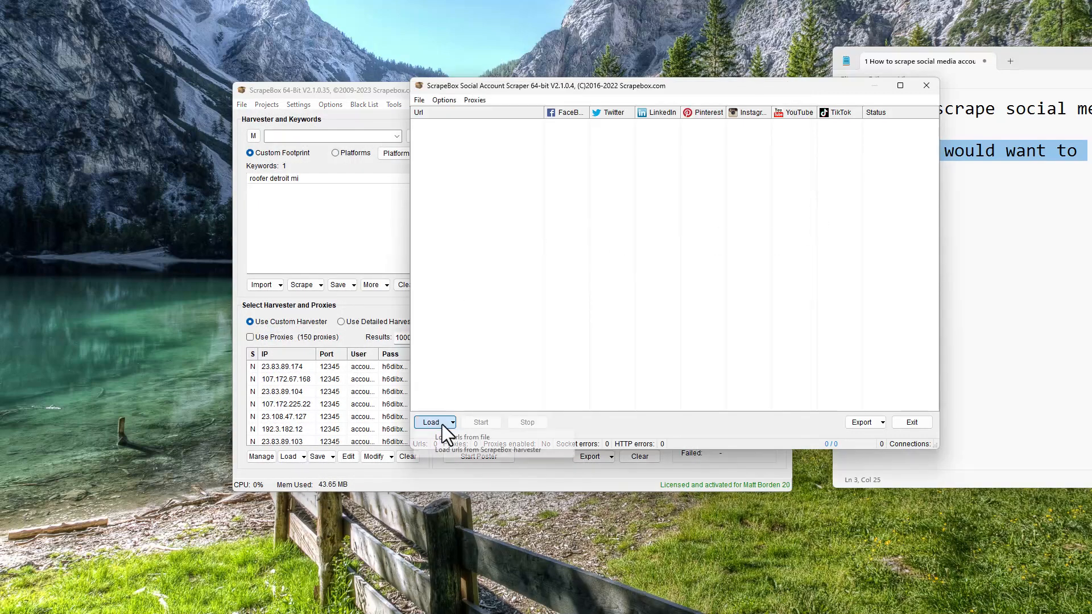
pyautogui.click(459, 449)
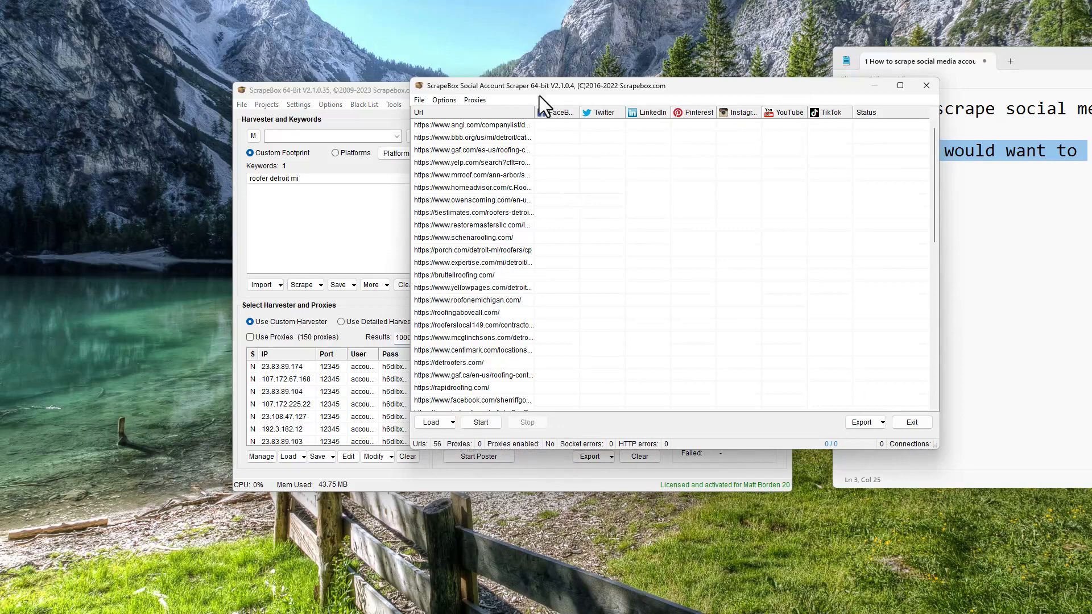
# Move the Social Account Scraper aside to compare its URLs with the harvested list, and place it back over ScrapeBox.
pyautogui.moveTo(551, 89); pyautogui.dragTo(484, 271)
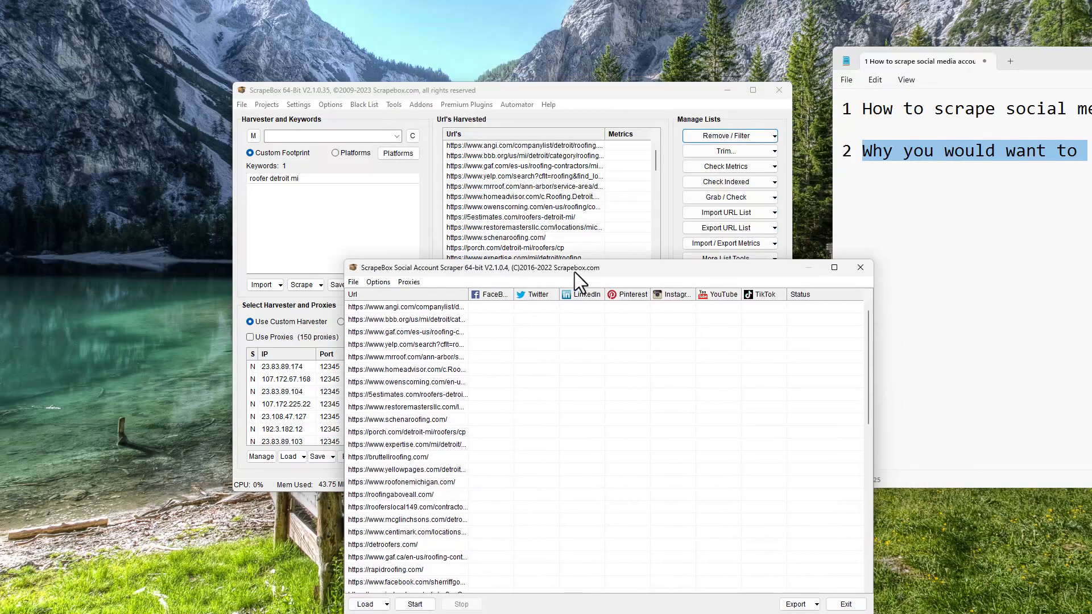
pyautogui.moveTo(574, 272); pyautogui.dragTo(550, 323)
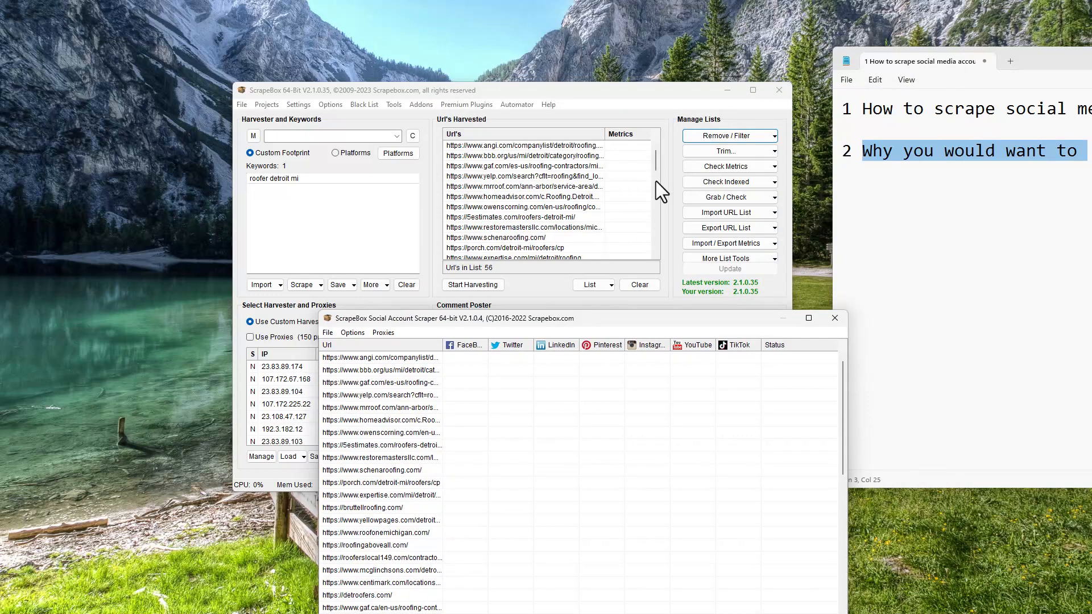
pyautogui.moveTo(606, 323); pyautogui.dragTo(534, 101)
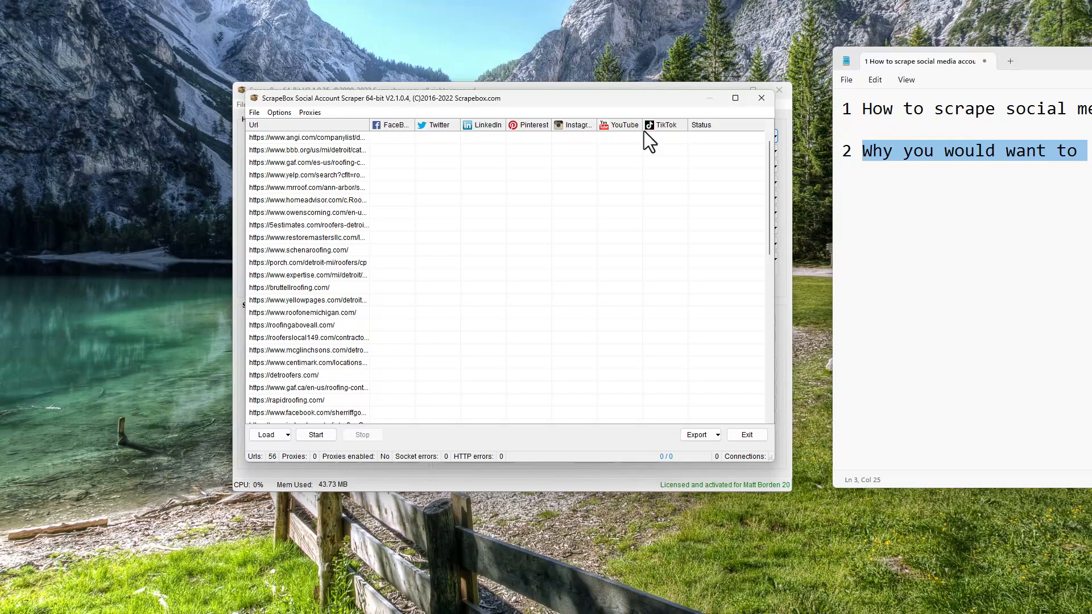
# Run the social account scrape on the loaded URLs and review which networks are found for each site.
pyautogui.click(316, 434)
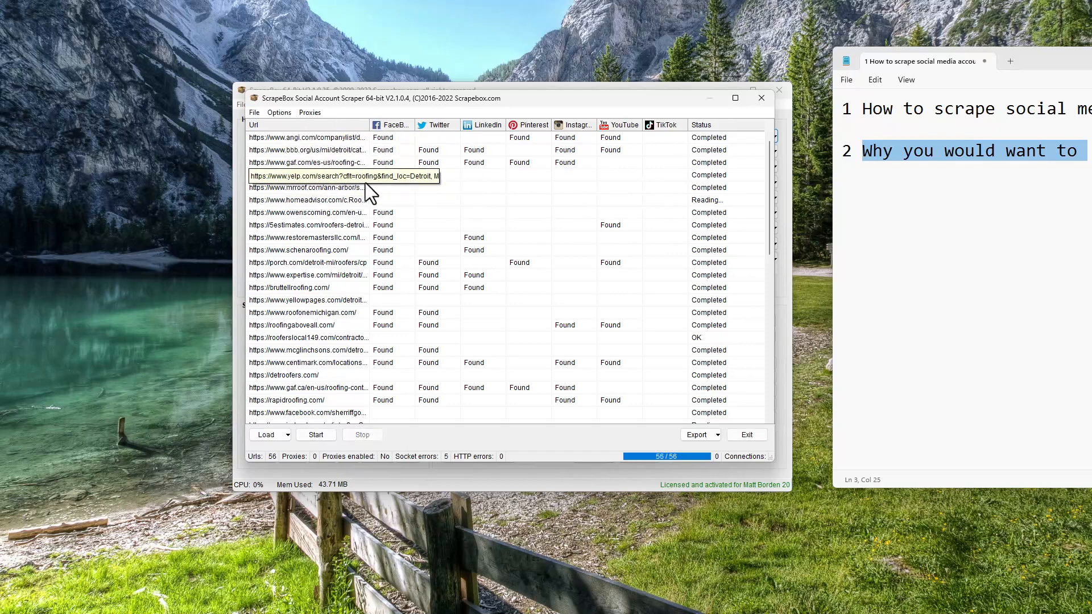
pyautogui.scroll(-1, 433, 189)
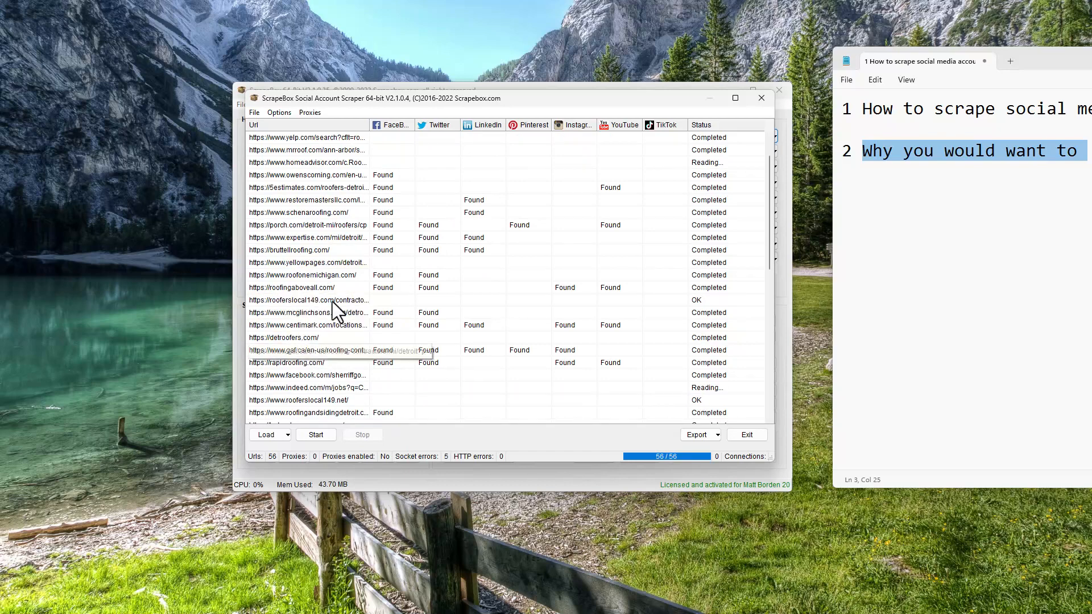
pyautogui.scroll(-3, 313, 367)
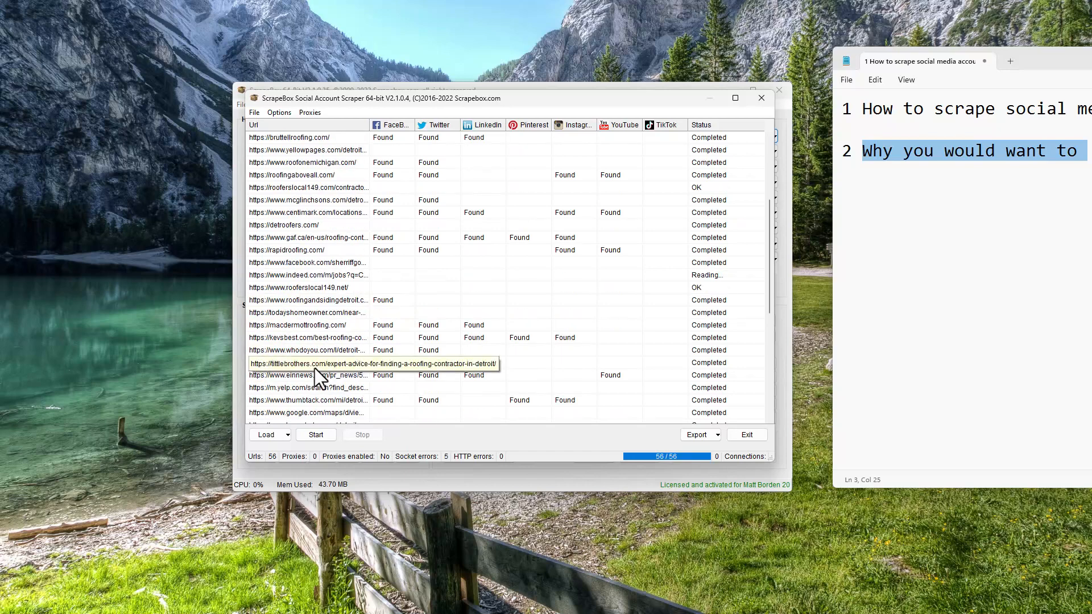
pyautogui.scroll(4, 314, 373)
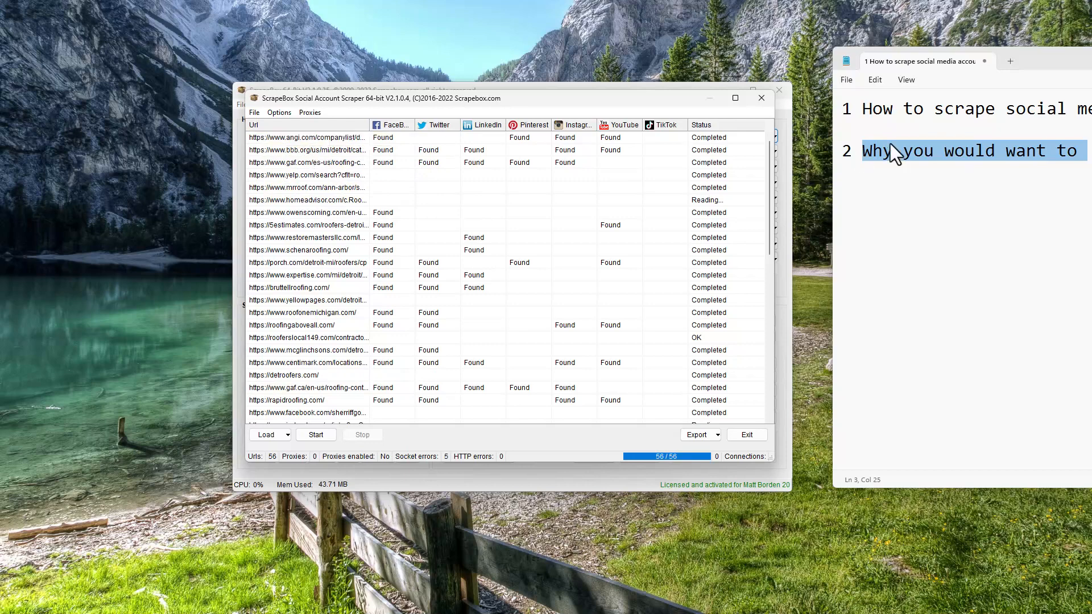
# Highlight the word "you" in the second note, followed by the whole first line about scraping social media accounts.
pyautogui.moveTo(903, 151); pyautogui.dragTo(933, 151)
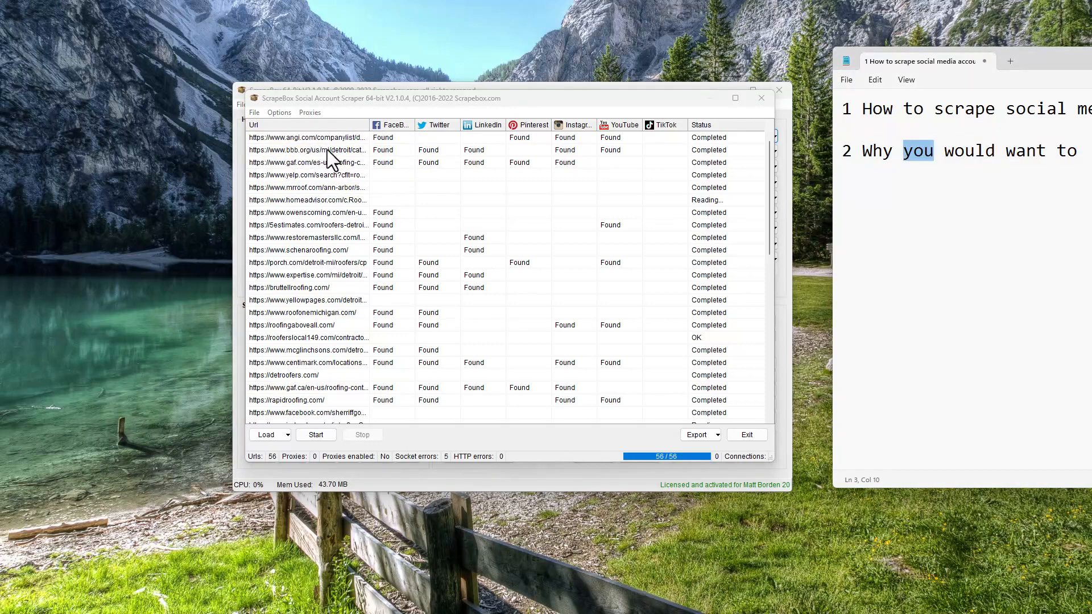
pyautogui.tripleClick(1001, 117)
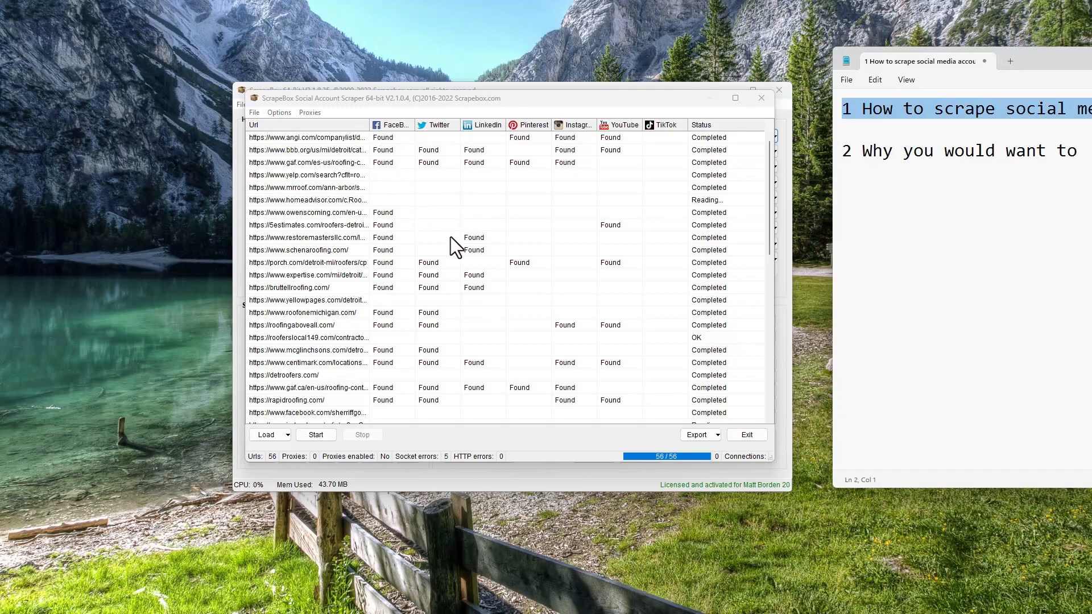
# Look through the remaining scrape results down to the last URL and move the addon window off the main ScrapeBox window.
pyautogui.scroll(-1, 451, 236)
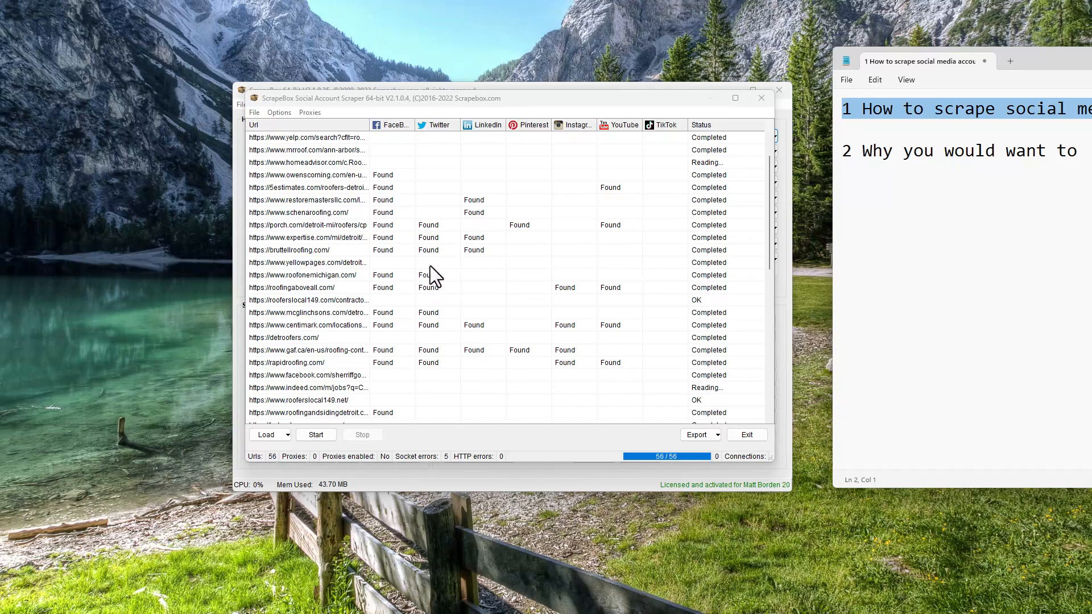
pyautogui.scroll(-11, 430, 289)
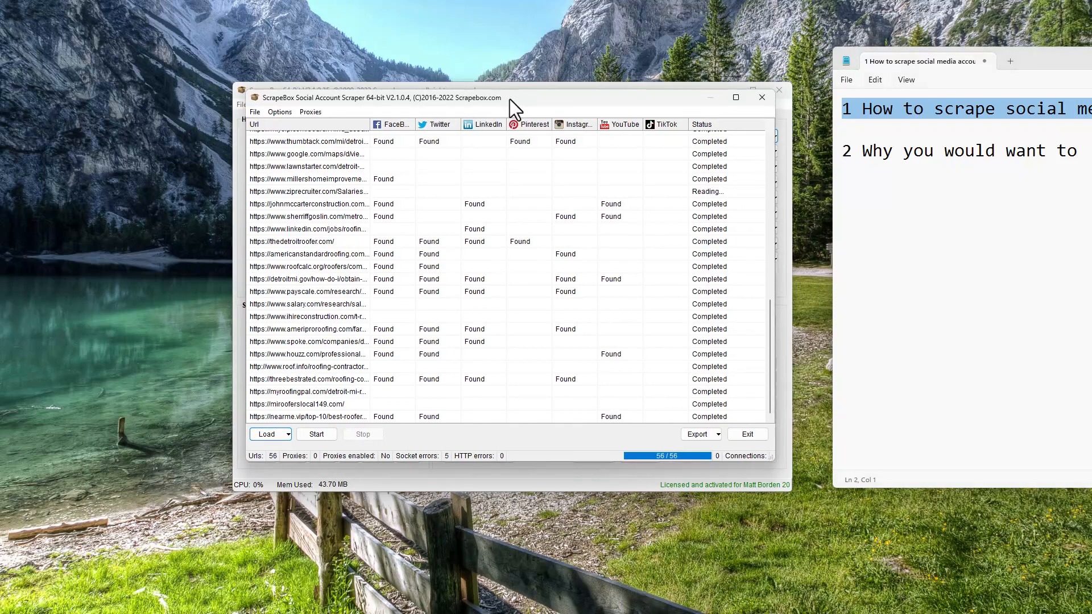
pyautogui.moveTo(509, 99); pyautogui.dragTo(307, 25)
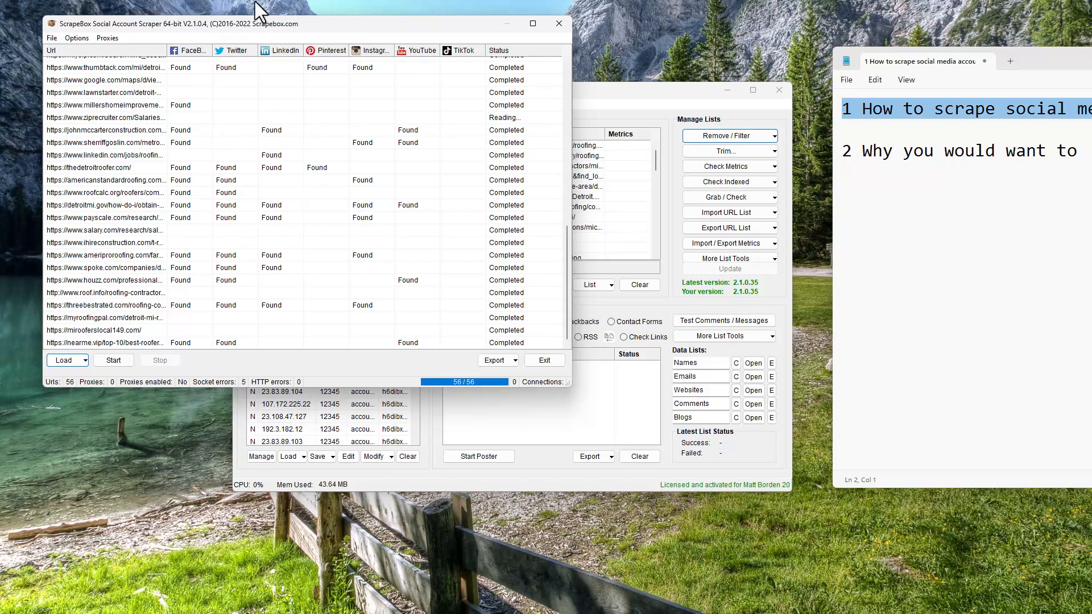
# Export the social account results as an Excel spreadsheet named 1 in New folder (19).
pyautogui.moveTo(262, 23); pyautogui.dragTo(424, 49)
pyautogui.click(660, 385)
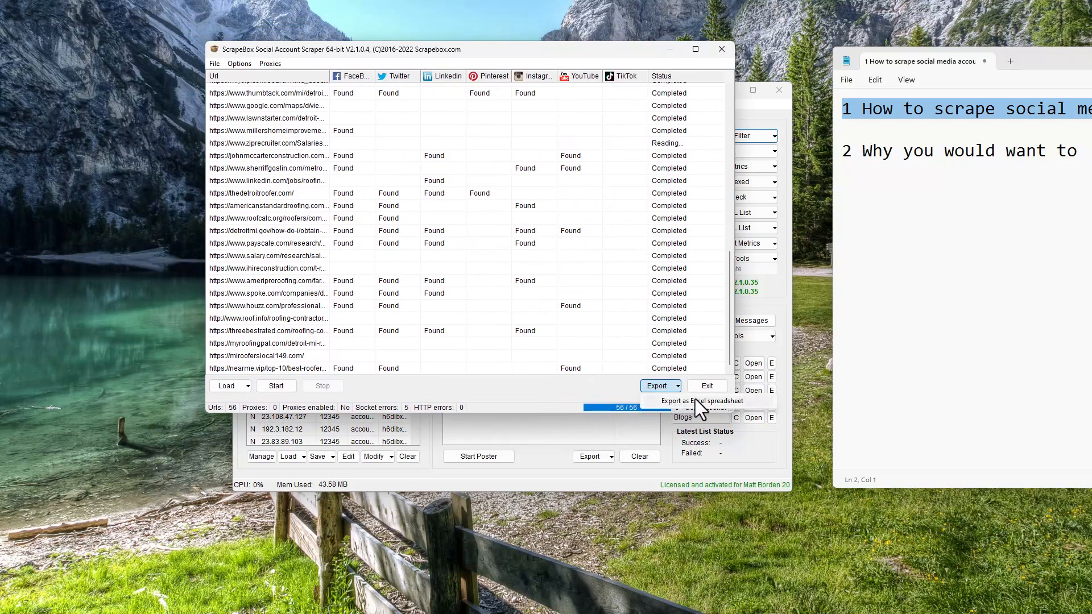
pyautogui.click(698, 401)
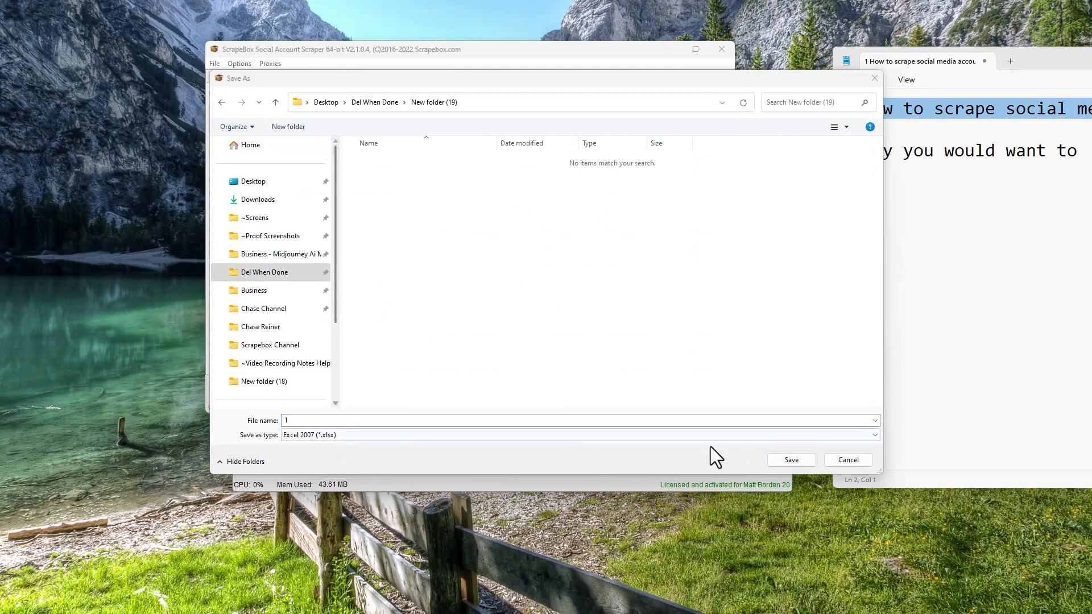
pyautogui.click(797, 463)
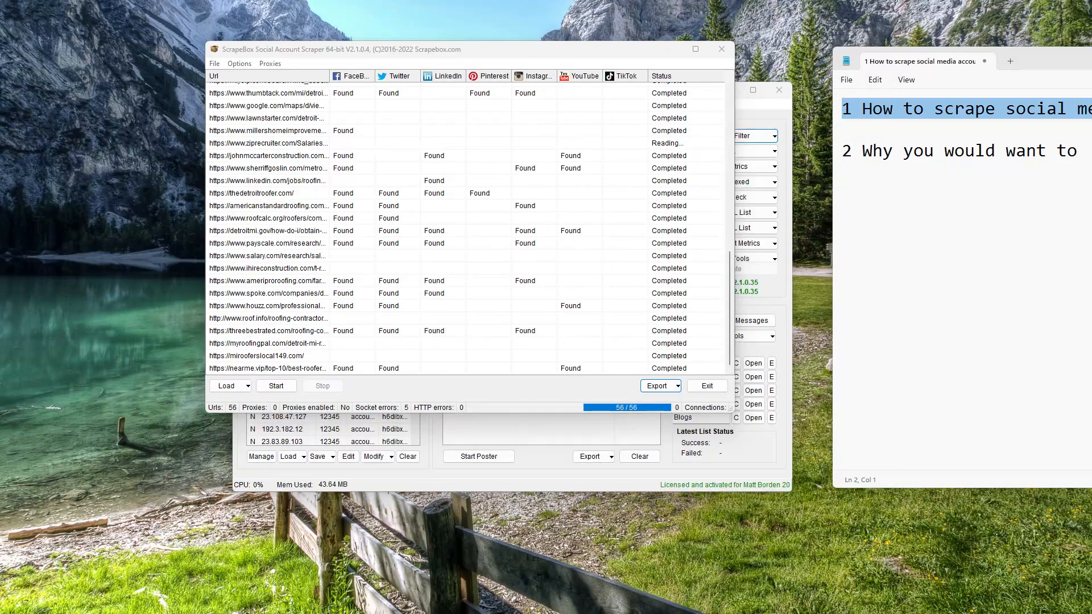
# Open the exported 1.xlsx from File Explorer's recent files and select the first three Facebook links.
pyautogui.moveTo(0, 0); pyautogui.dragTo(514, 86)
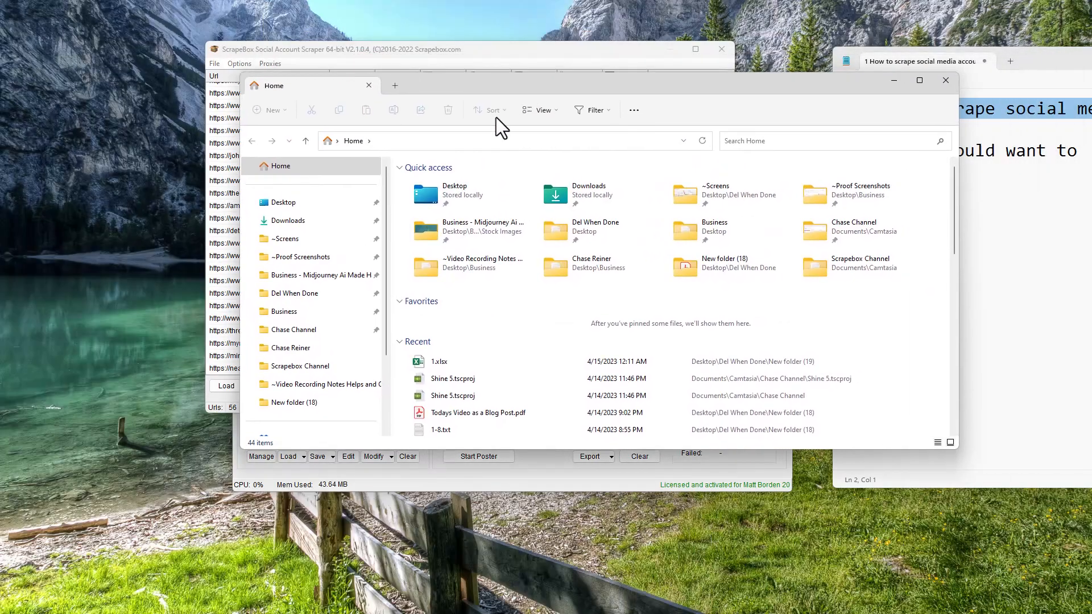
pyautogui.doubleClick(438, 361)
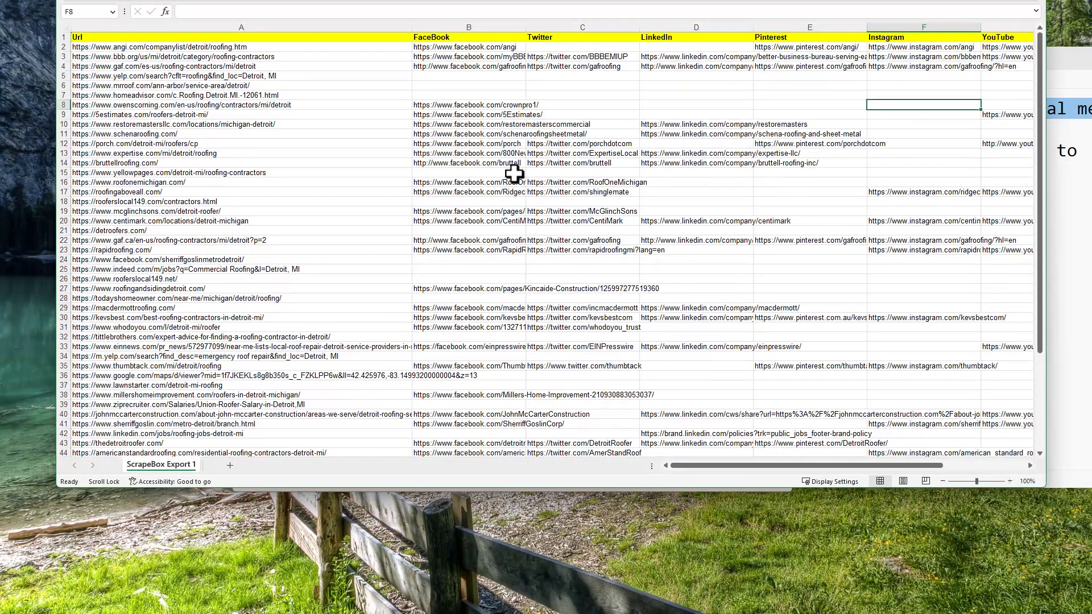
pyautogui.moveTo(728, 0); pyautogui.dragTo(713, 16)
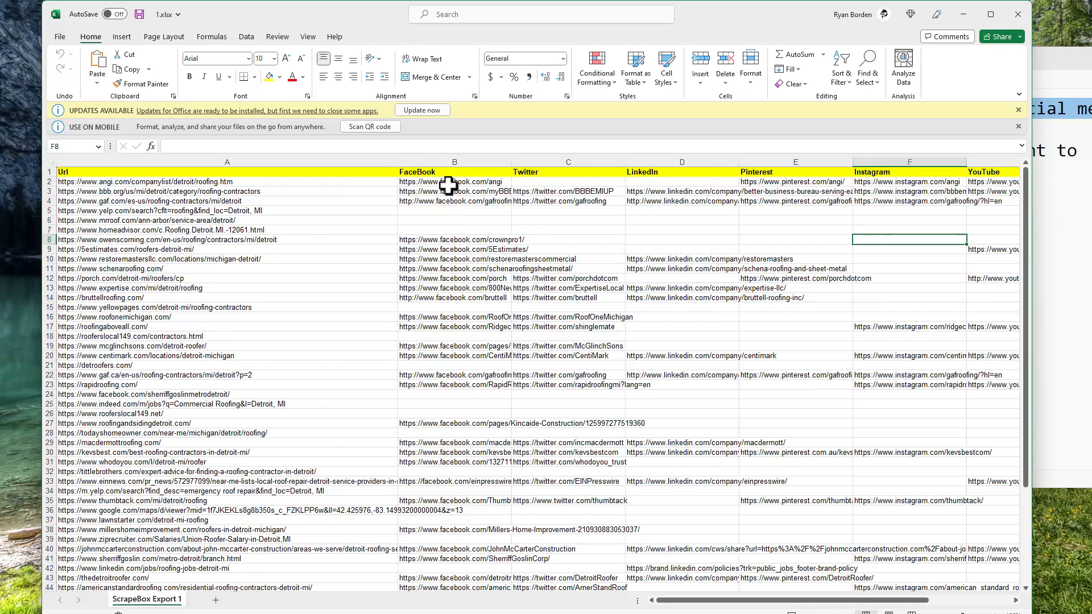
pyautogui.moveTo(450, 182); pyautogui.dragTo(447, 202)
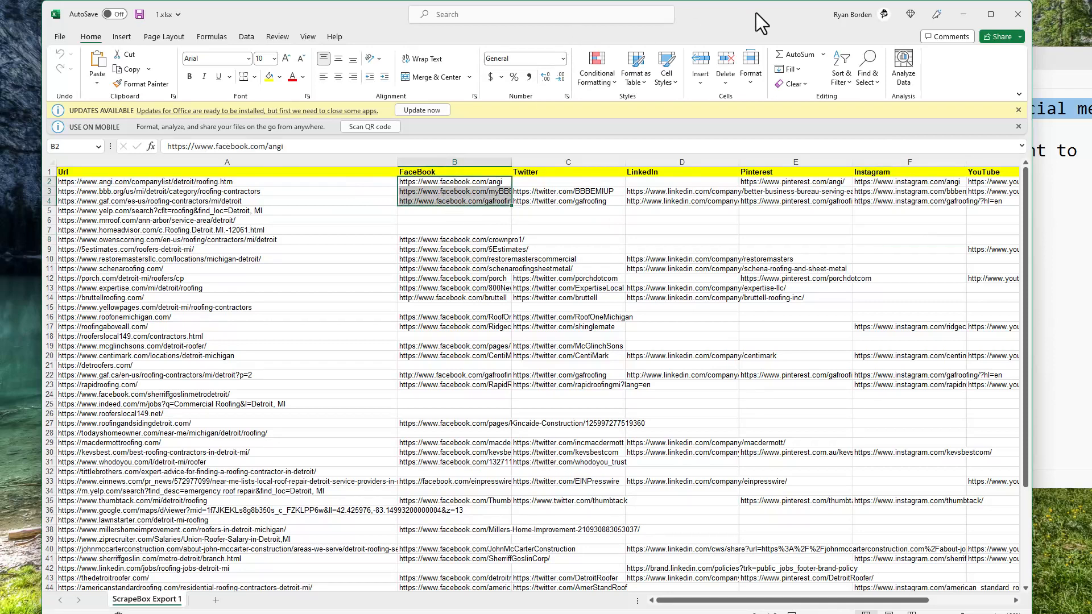
# Compare the spreadsheet with the first results in the Social Account Scraper, and bring the spreadsheet back into full view.
pyautogui.moveTo(755, 23); pyautogui.dragTo(793, 393)
pyautogui.click(445, 52)
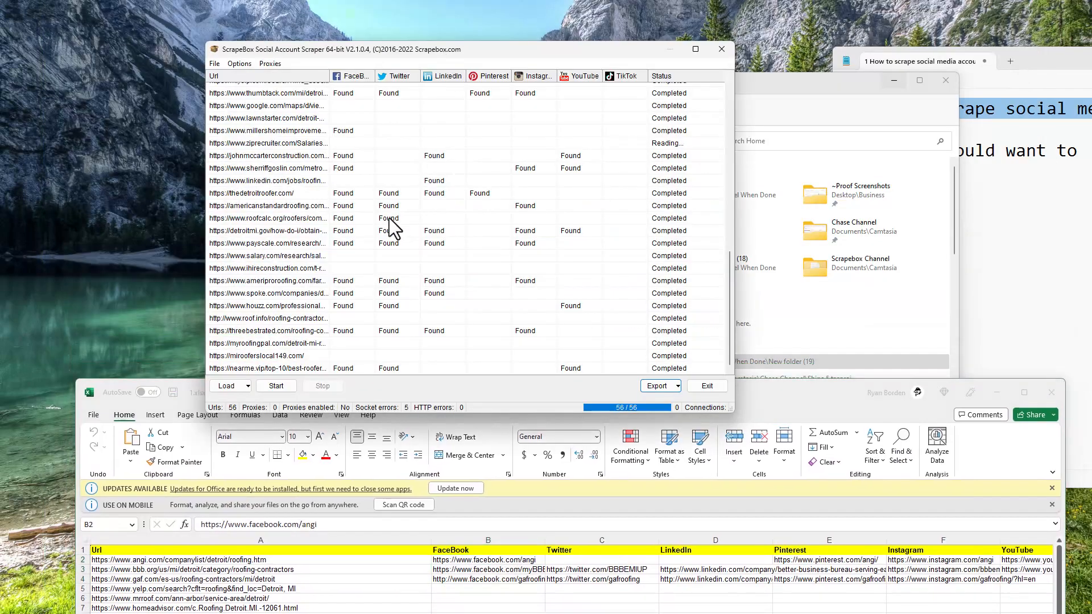
pyautogui.scroll(11, 348, 239)
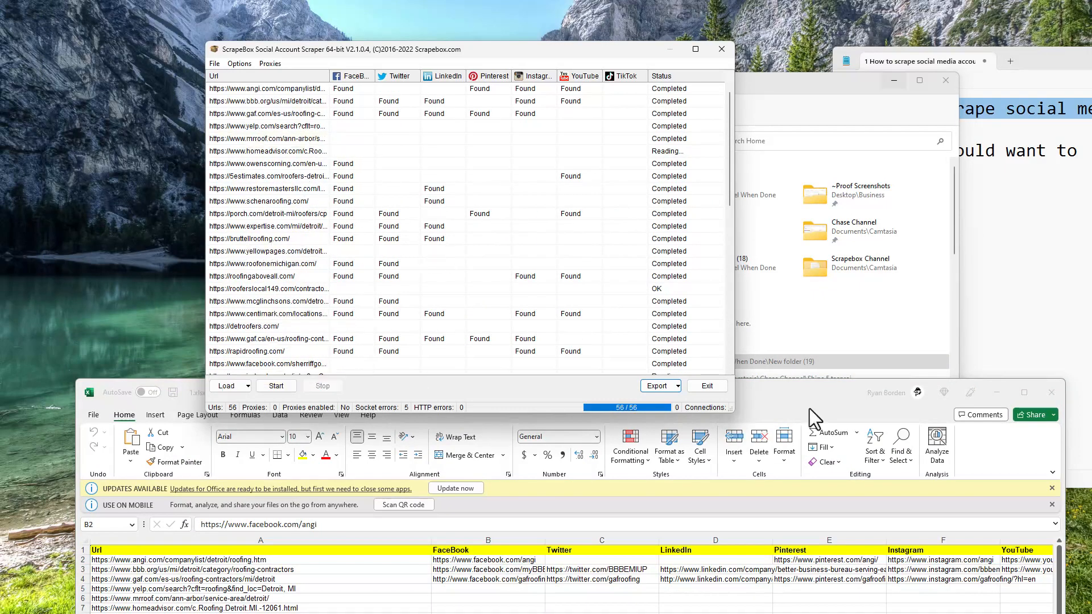
pyautogui.moveTo(784, 386); pyautogui.dragTo(755, 6)
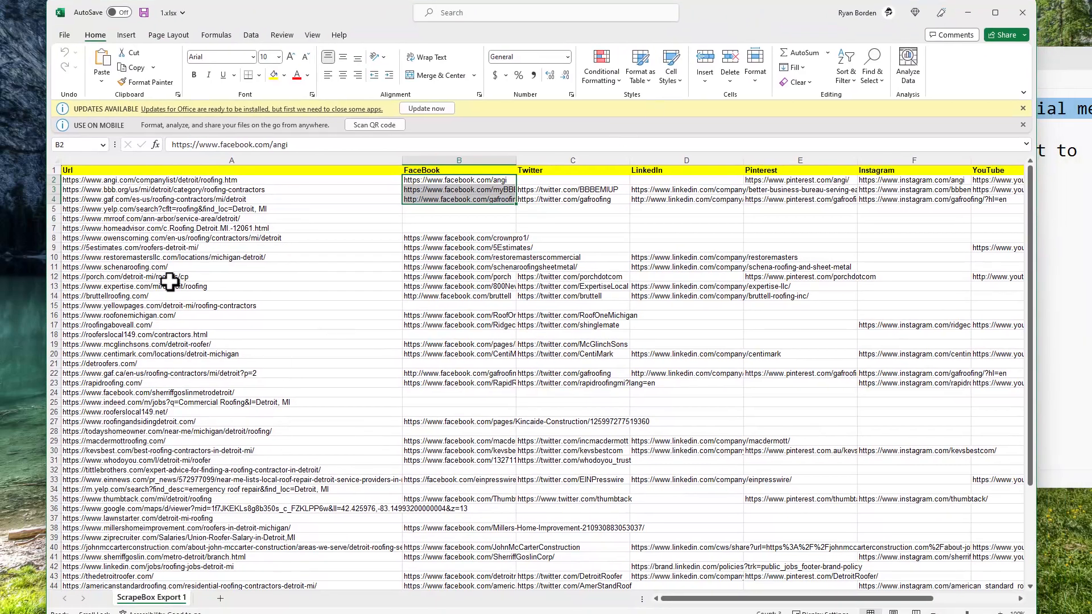
# Copy the LinkedIn company URL from the bruttellroofing.com row of the spreadsheet.
pyautogui.click(135, 294)
pyautogui.click(44, 296)
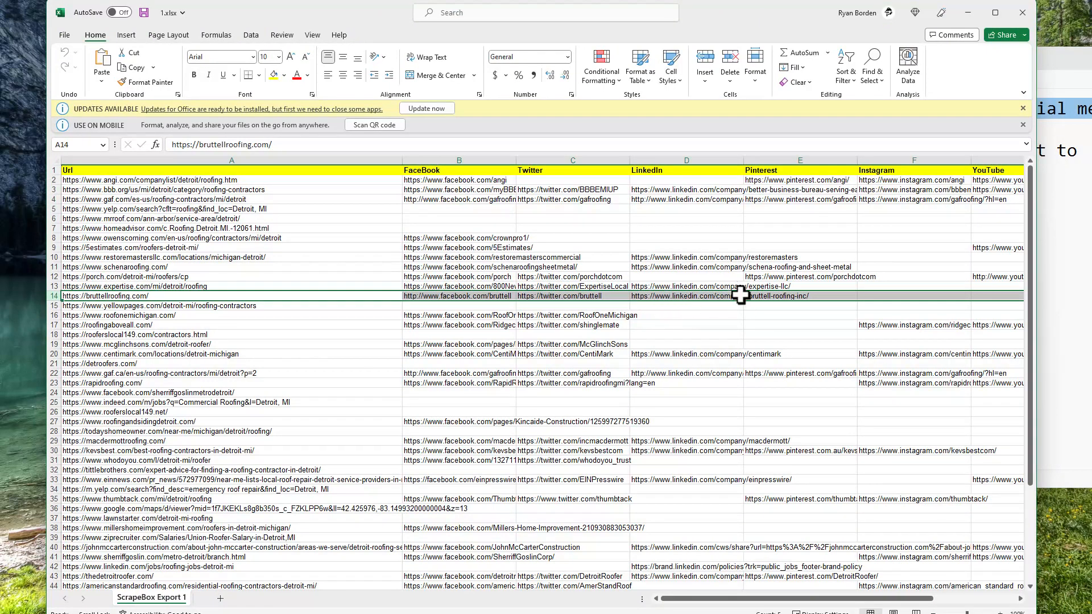
pyautogui.click(676, 296)
pyautogui.rightClick(676, 296)
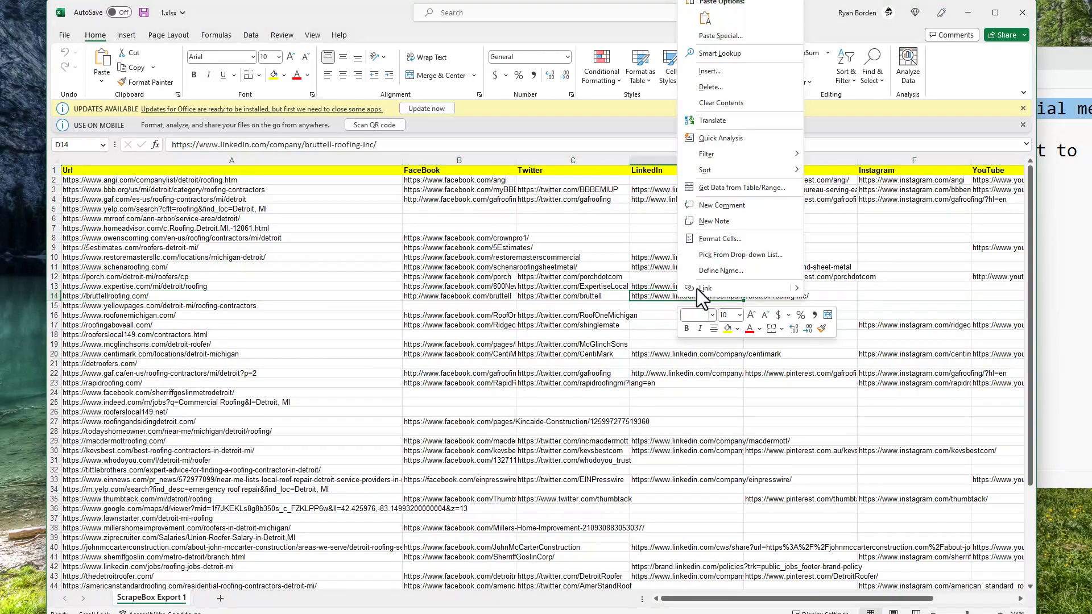
pyautogui.click(718, 4)
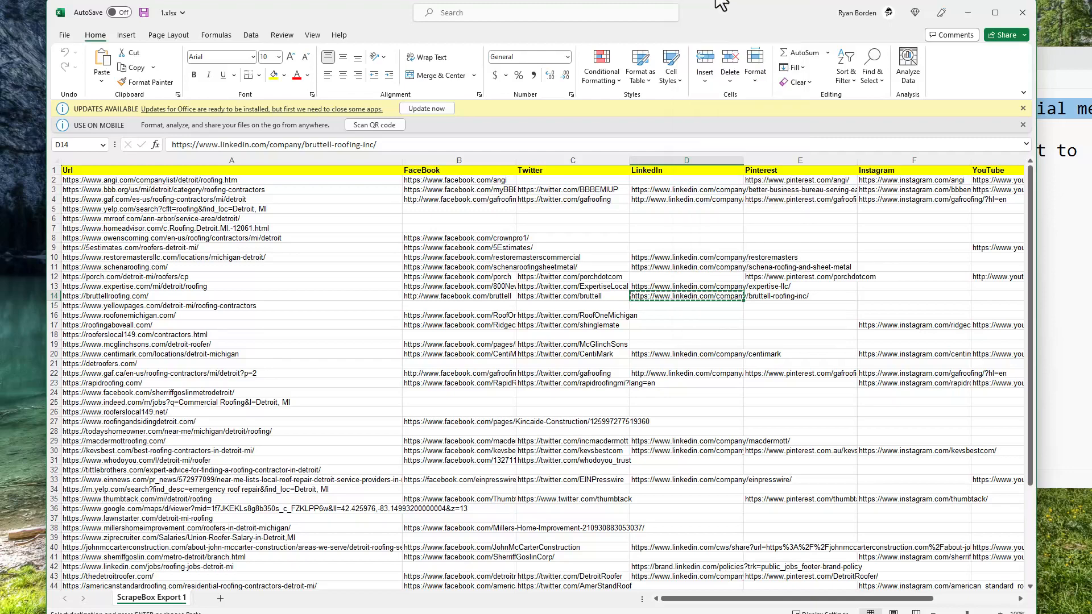
pyautogui.click(967, 13)
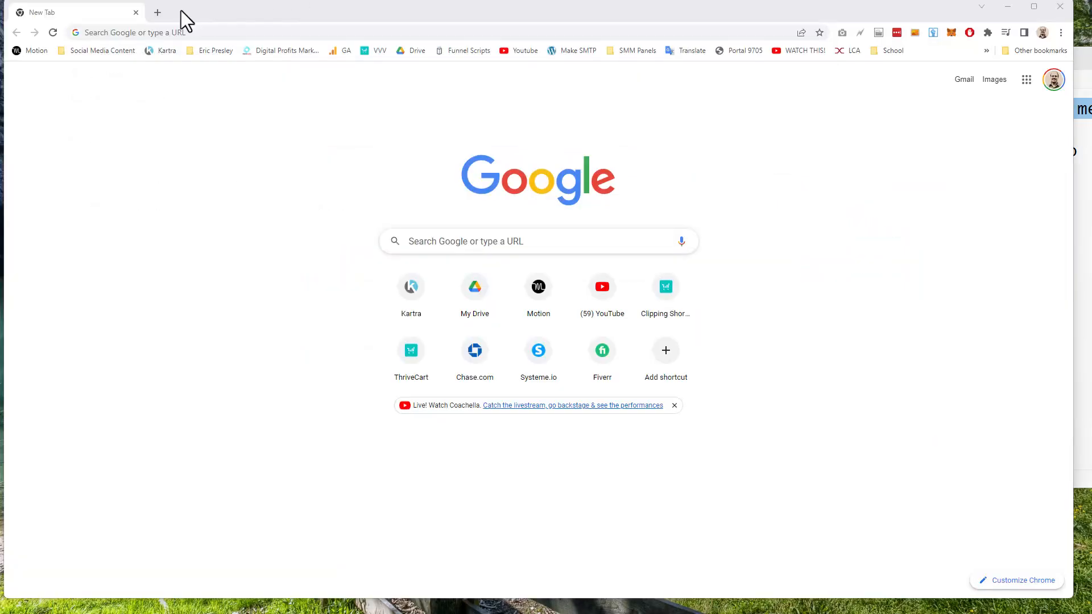
pyautogui.click(171, 33)
pyautogui.write('https://www.linkedin.com/company/bruttell-roofing-inc/')
pyautogui.press('Return')
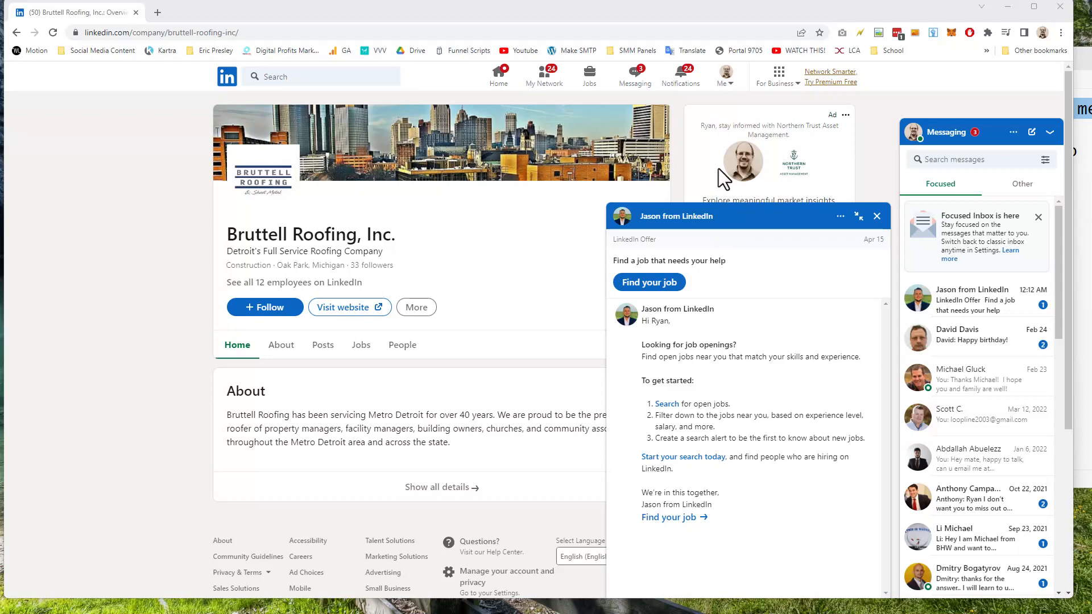
pyautogui.click(1007, 8)
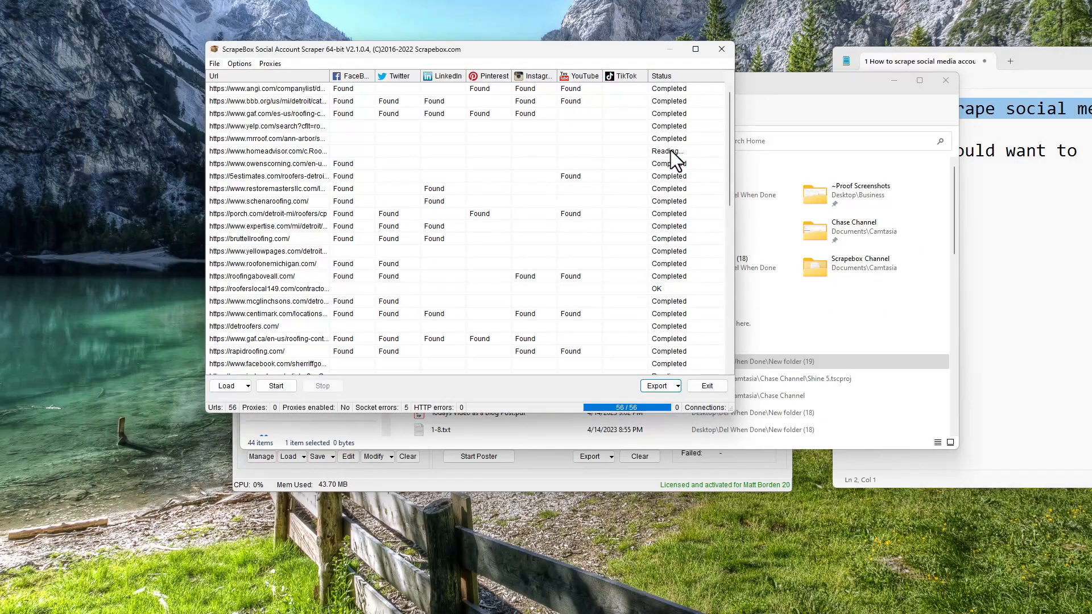
# Bring the notes window forward and move it fully into view over the Social Account Scraper.
pyautogui.click(1025, 67)
pyautogui.moveTo(1025, 67); pyautogui.dragTo(657, 95)
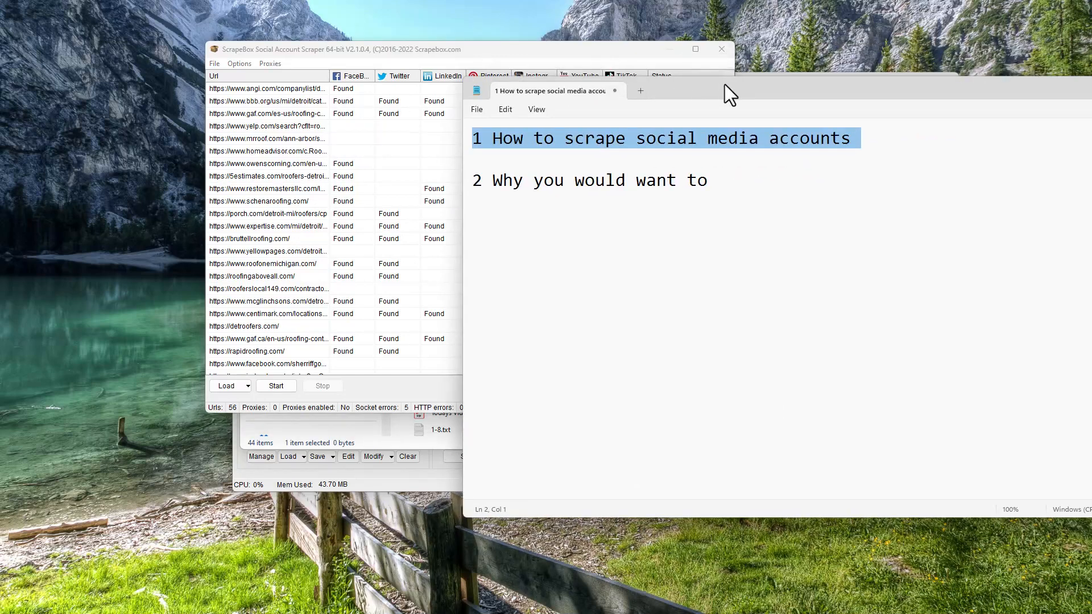
pyautogui.moveTo(725, 85); pyautogui.dragTo(569, 89)
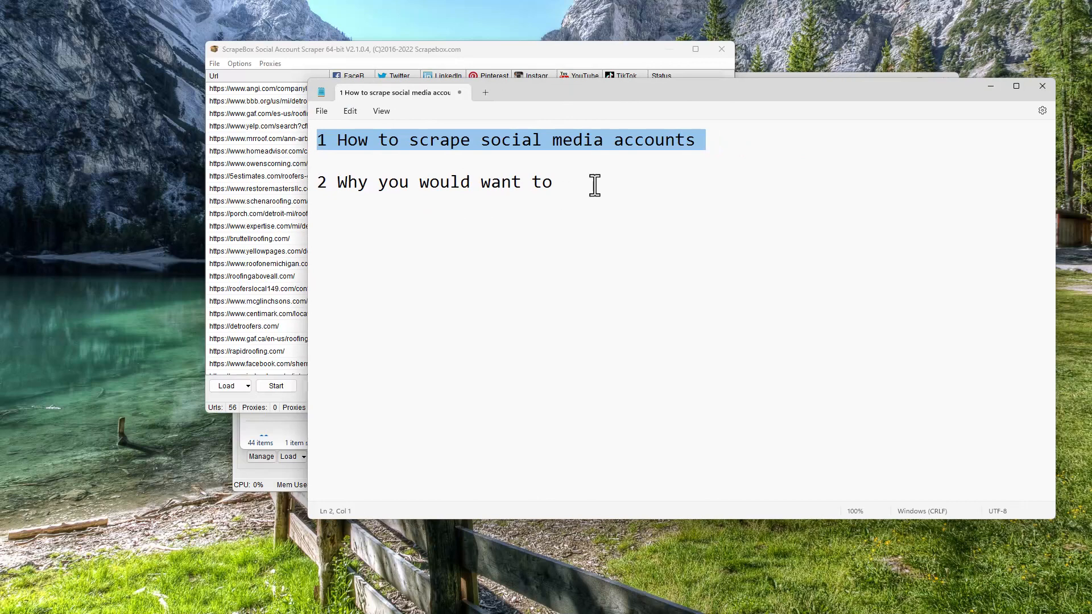
# Look through the exported spreadsheet down to its last row, minimize it, and shift the Social Account Scraper slightly.
pyautogui.click(258, 250)
pyautogui.click(671, 387)
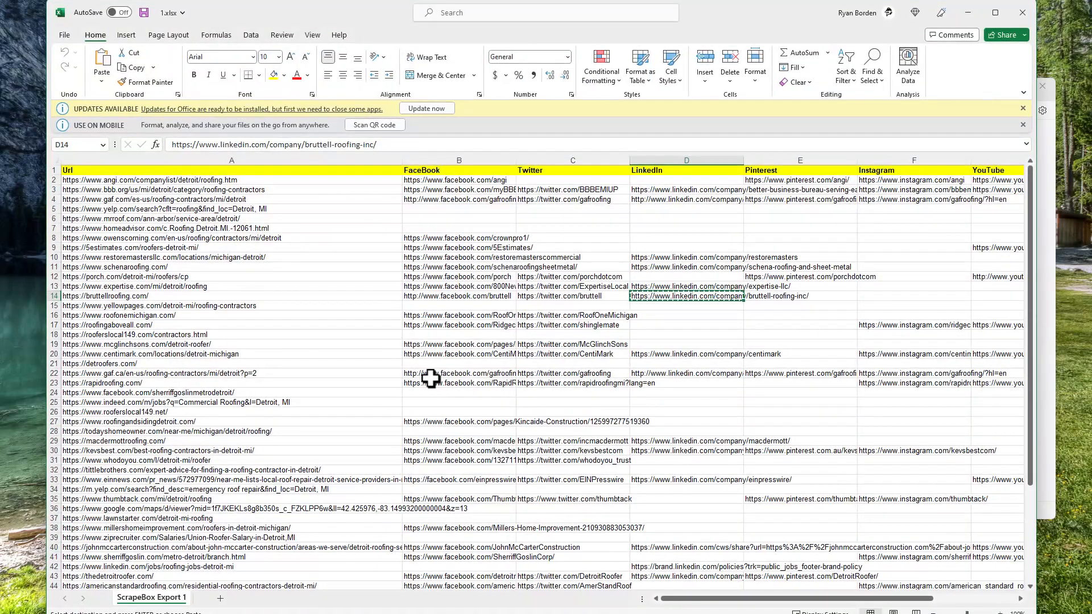
pyautogui.moveTo(1030, 179); pyautogui.dragTo(1002, 357)
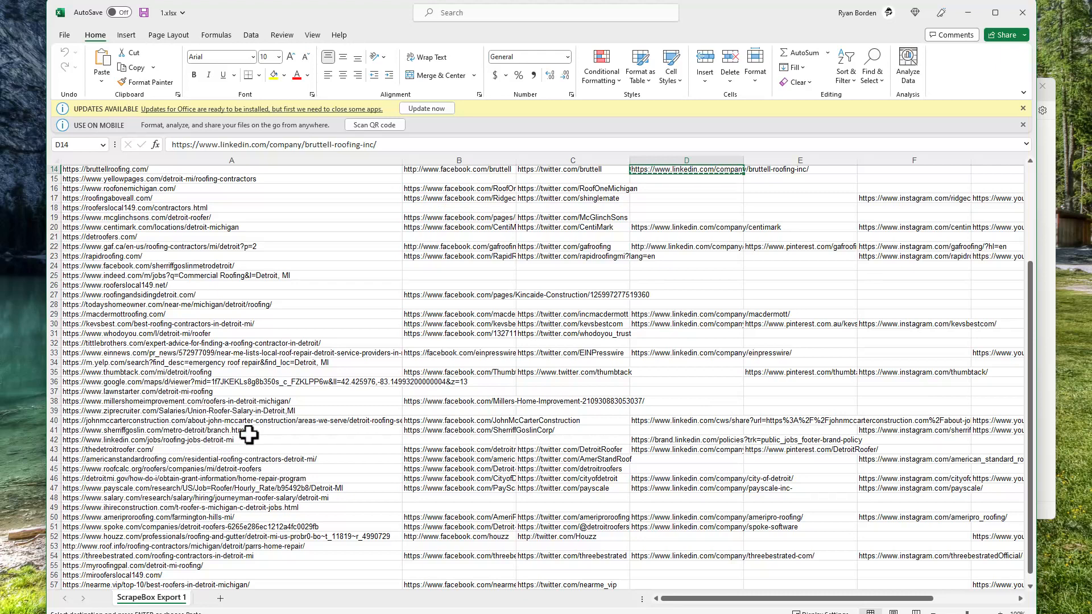
pyautogui.click(967, 17)
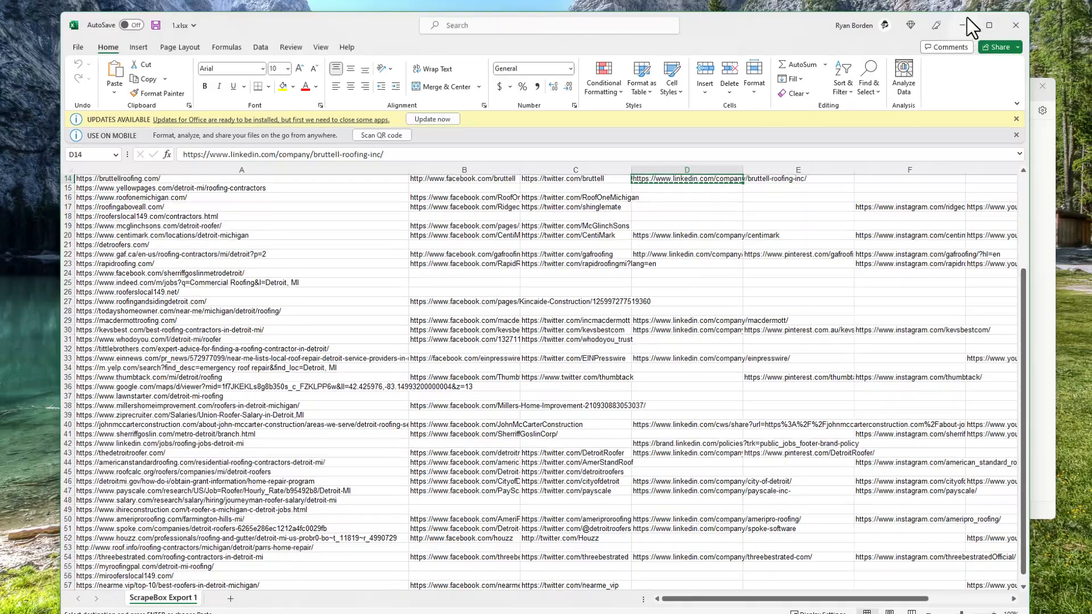
pyautogui.moveTo(518, 47); pyautogui.dragTo(469, 51)
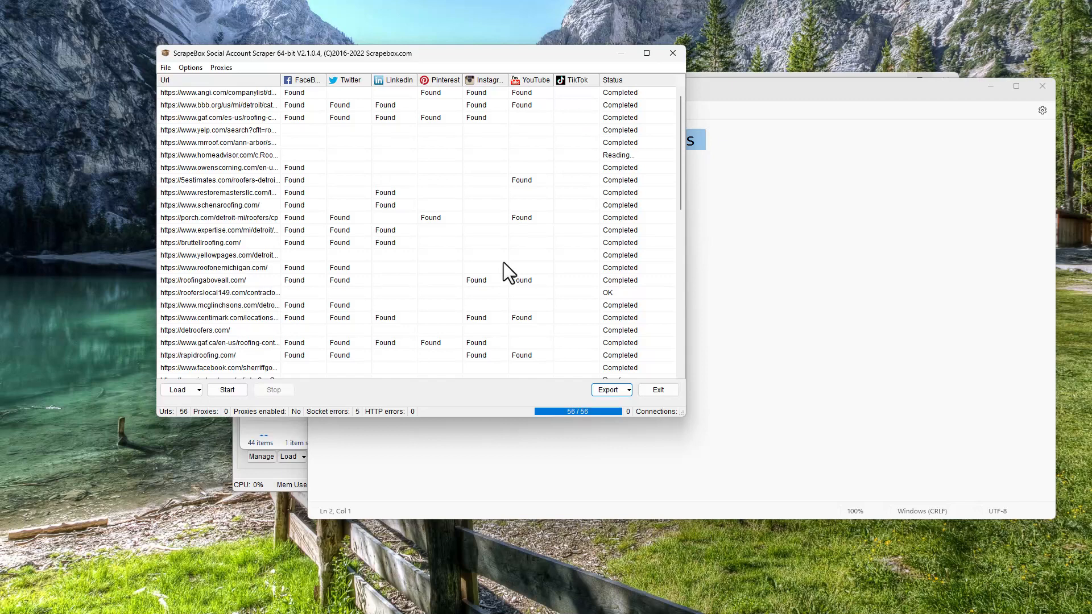
# Highlight "Why you would want to" in the notes, and move the notes aside to look at the last scrape results.
pyautogui.click(1011, 329)
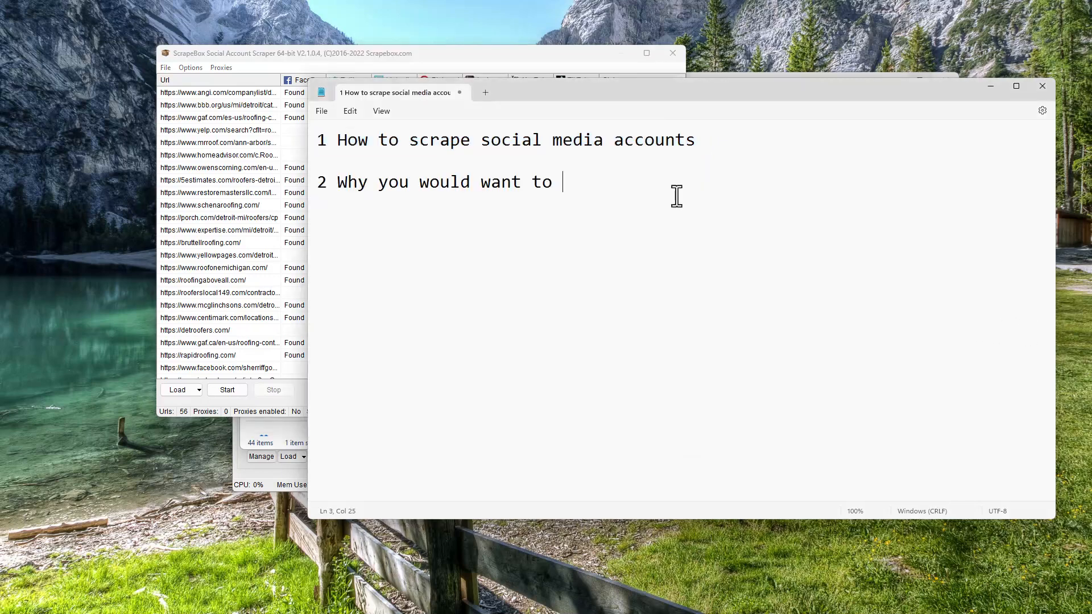
pyautogui.moveTo(554, 182); pyautogui.dragTo(335, 182)
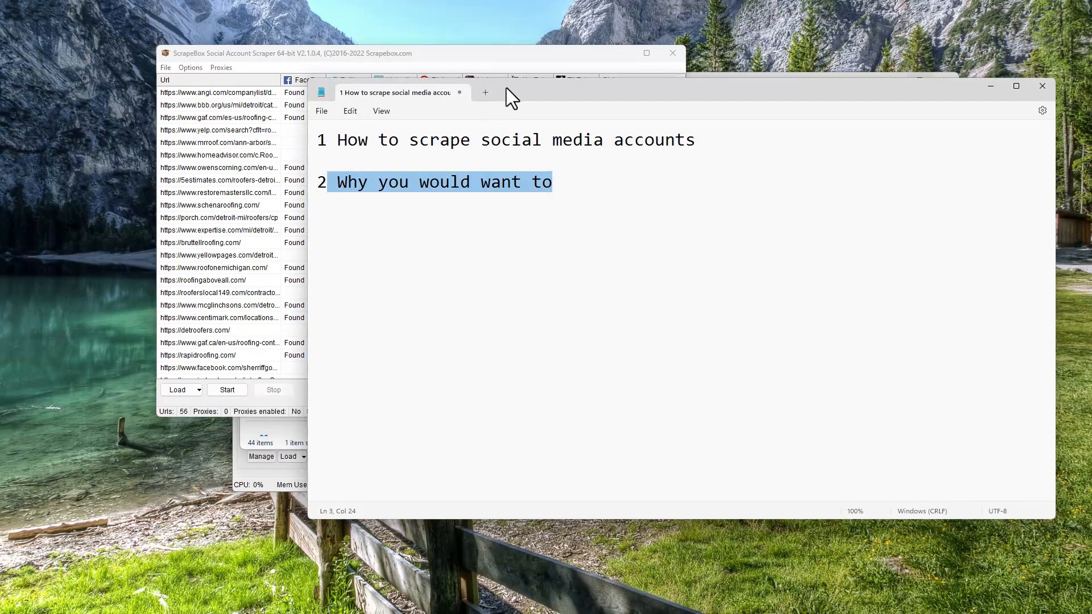
pyautogui.moveTo(506, 88); pyautogui.dragTo(911, 128)
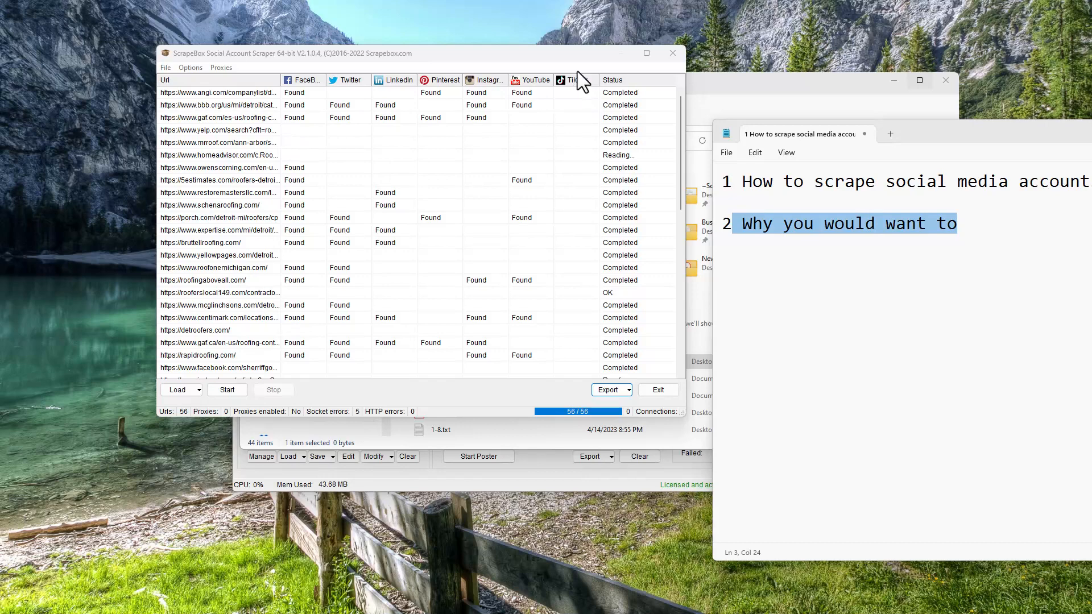
pyautogui.scroll(-11, 568, 273)
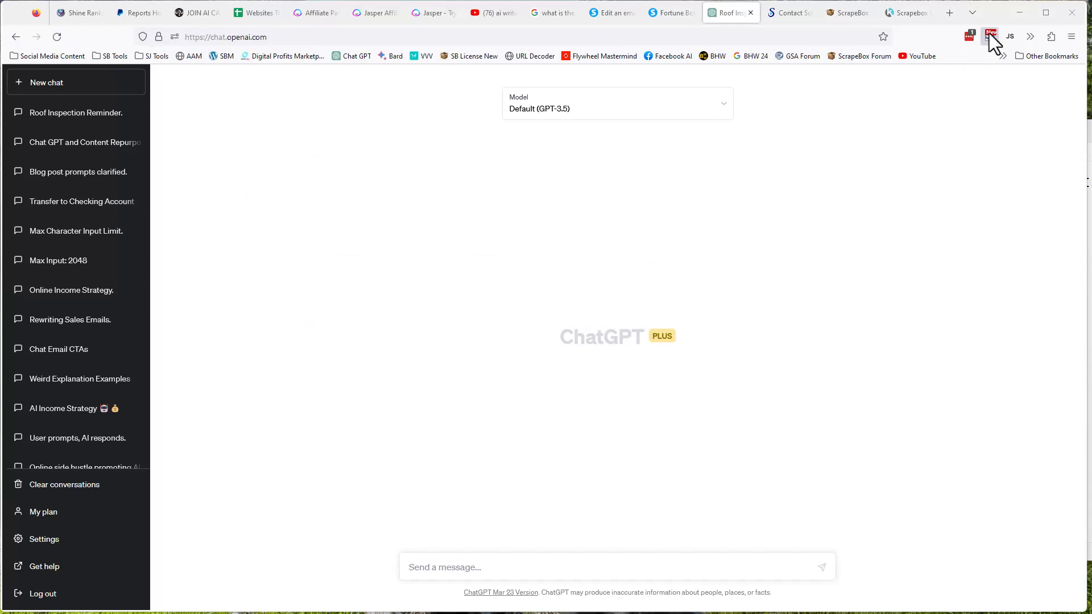
# Clear the ChatGPT browser and File Explorer away, and move the addon and notes windows aside to uncover ScrapeBox.
pyautogui.click(1016, 13)
pyautogui.moveTo(481, 57); pyautogui.dragTo(418, 288)
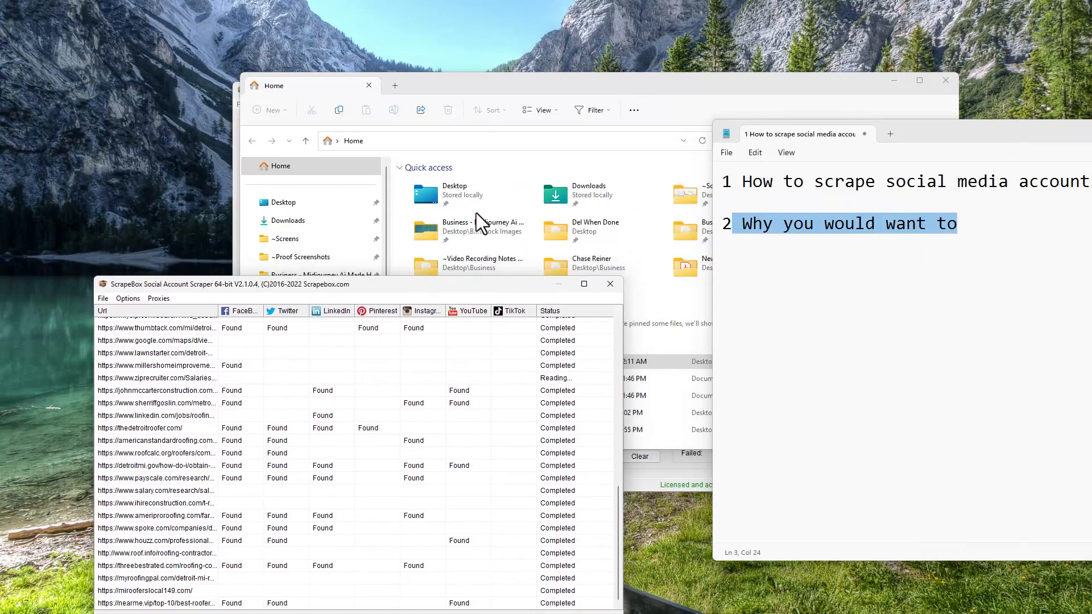
pyautogui.click(945, 81)
pyautogui.moveTo(915, 127); pyautogui.dragTo(1091, 144)
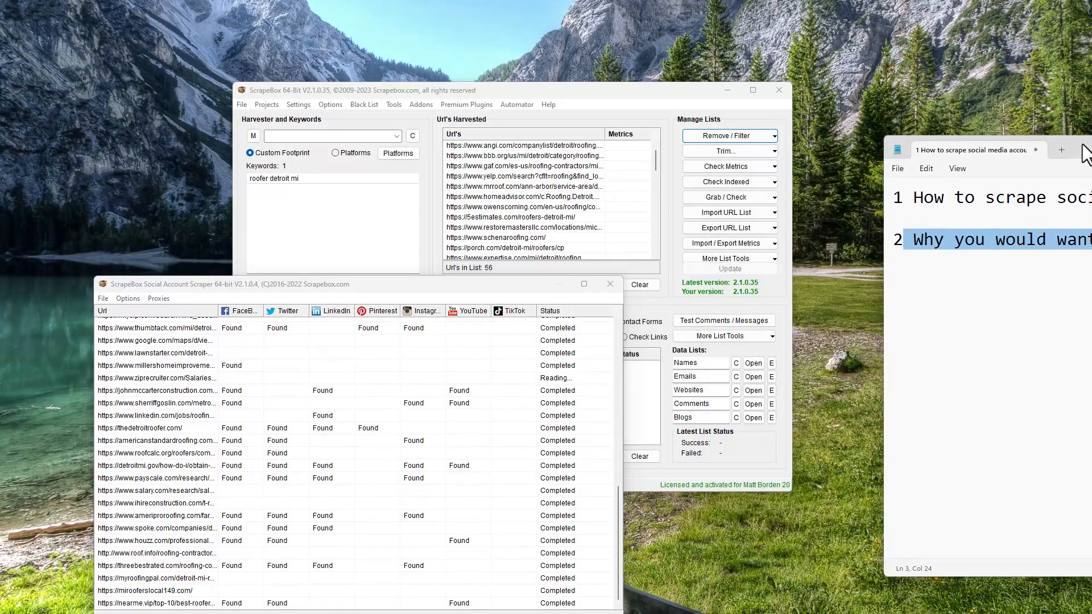
# Bring the ScrapeBox main window forward and place the Social Account Scraper over it.
pyautogui.click(497, 185)
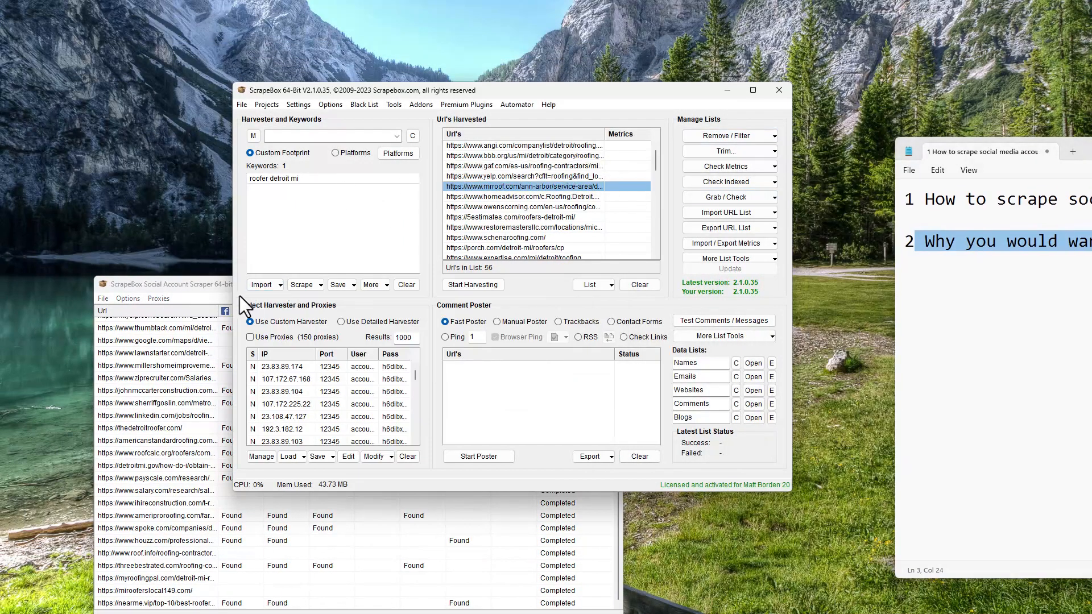
pyautogui.click(193, 286)
pyautogui.moveTo(192, 287); pyautogui.dragTo(345, 84)
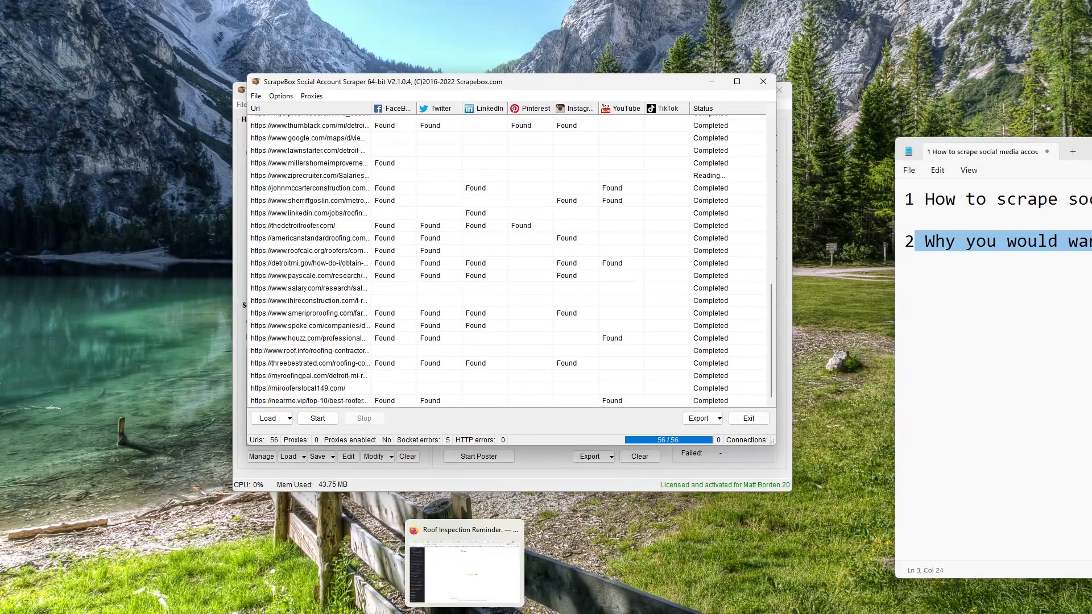
# In Firefox, paste and submit the ChatGPT prompt for a social media post about spring roof leak inspections, and highlight the reply and the prompt's ending.
pyautogui.click(473, 612)
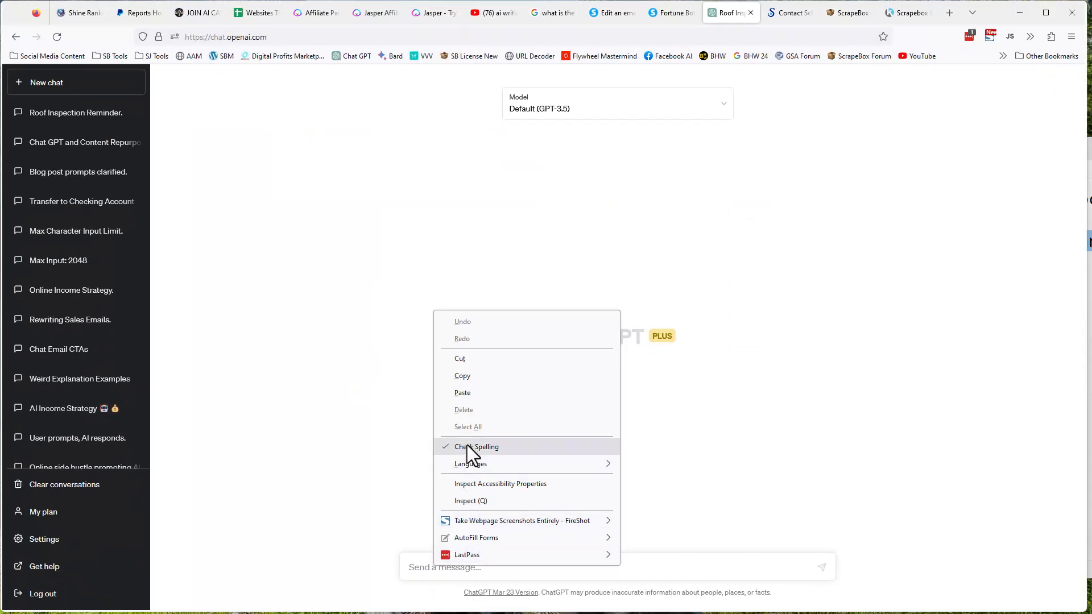
pyautogui.click(463, 393)
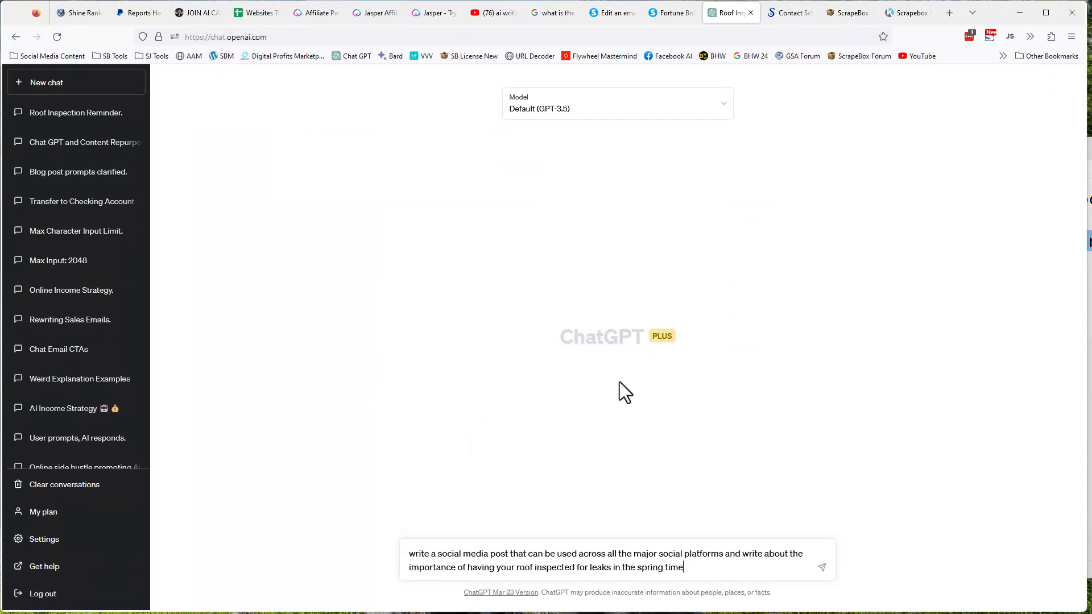
pyautogui.press('Return')
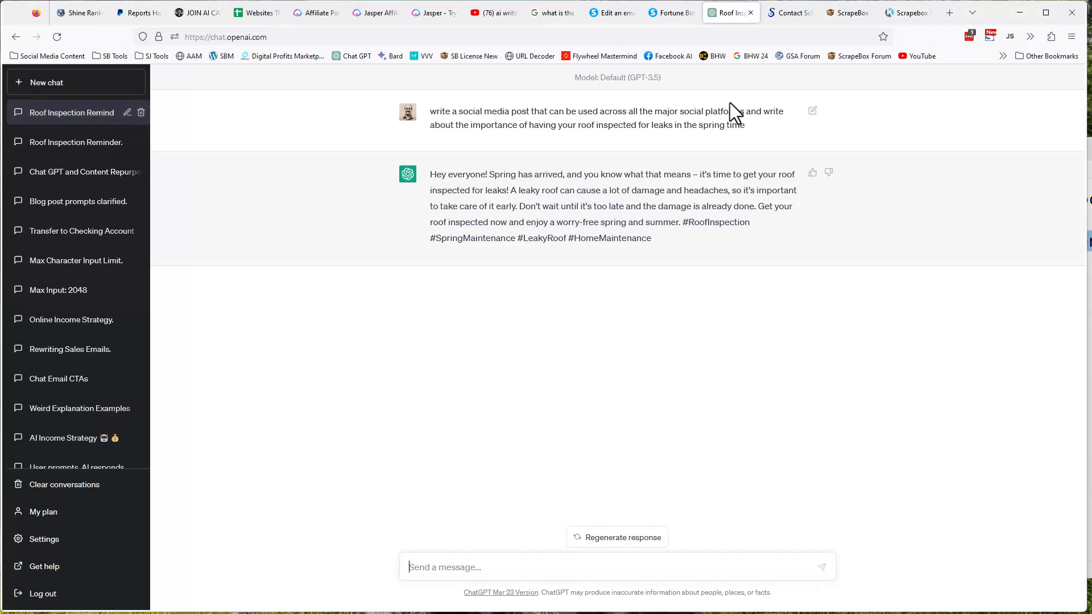
pyautogui.moveTo(433, 175); pyautogui.dragTo(716, 246)
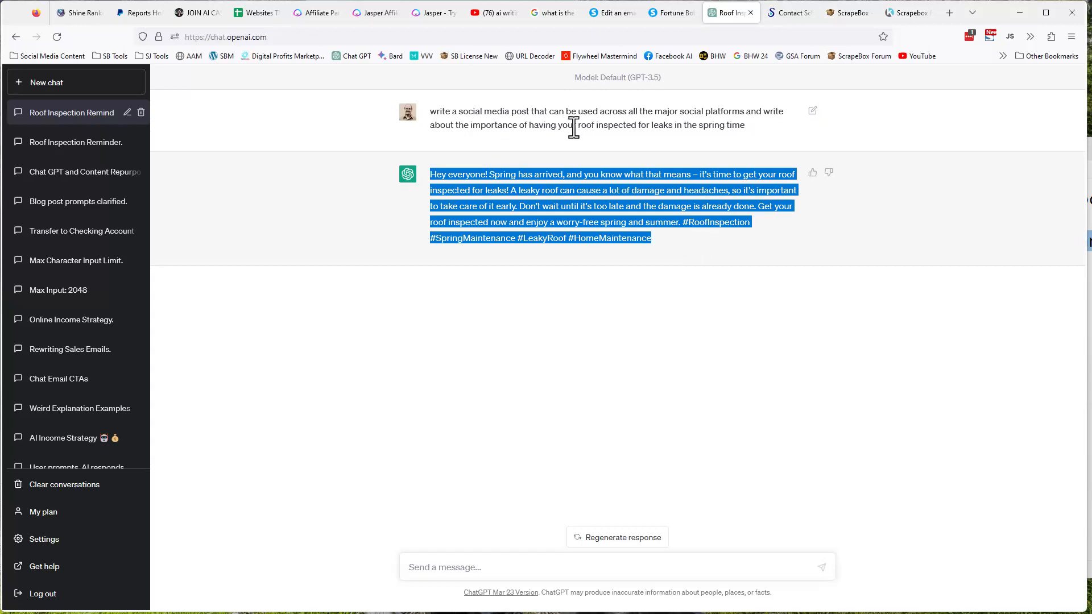
pyautogui.moveTo(567, 126); pyautogui.dragTo(752, 135)
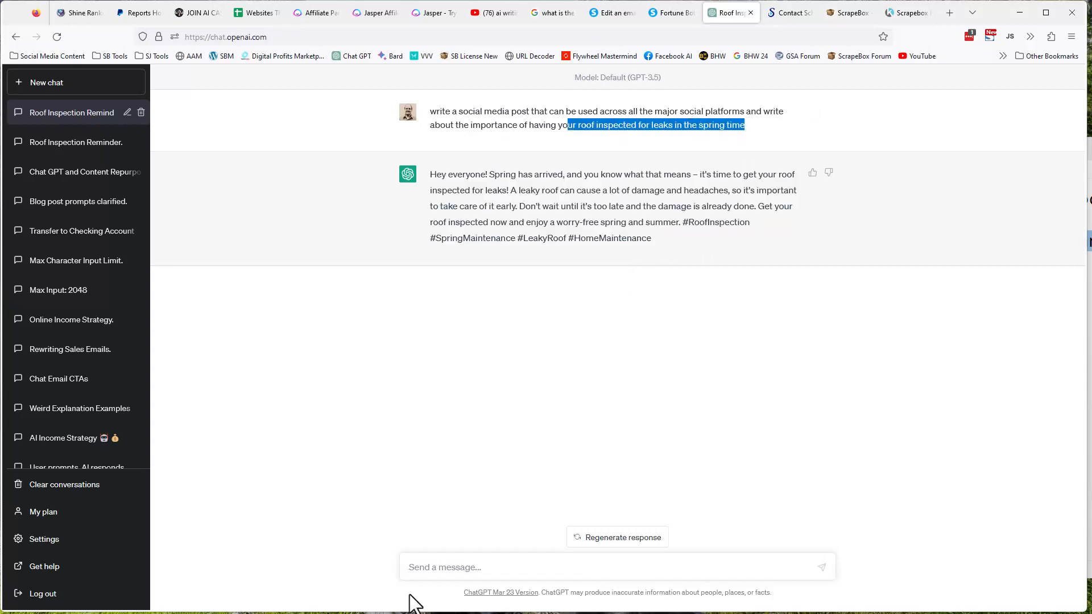
# Ask ChatGPT for a roof inspection video script followed by "give me just the narration", and highlight the narration text.
pyautogui.click(427, 567)
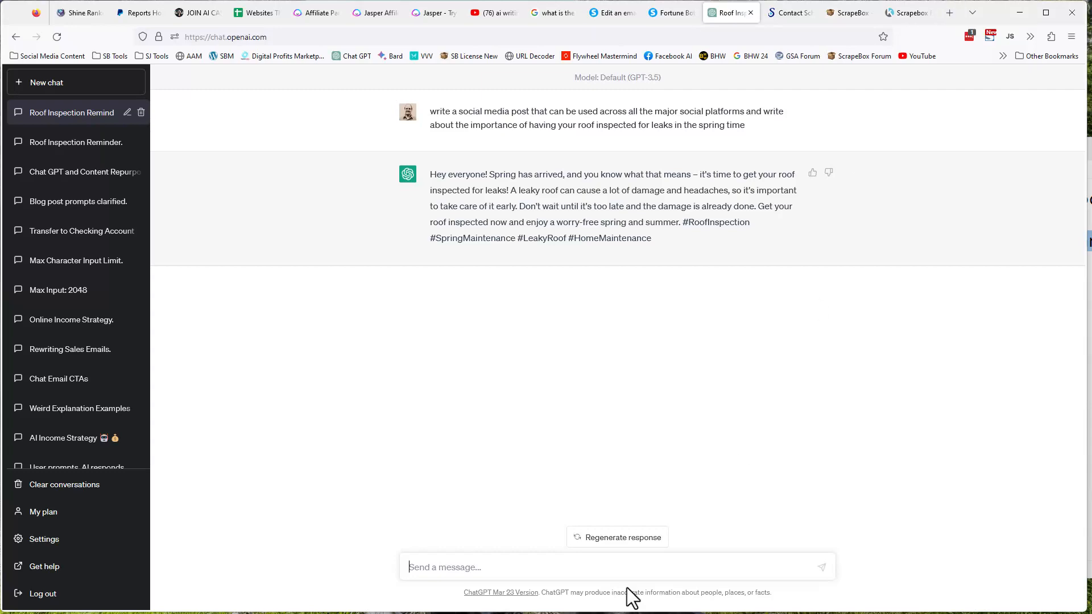
pyautogui.write('write')
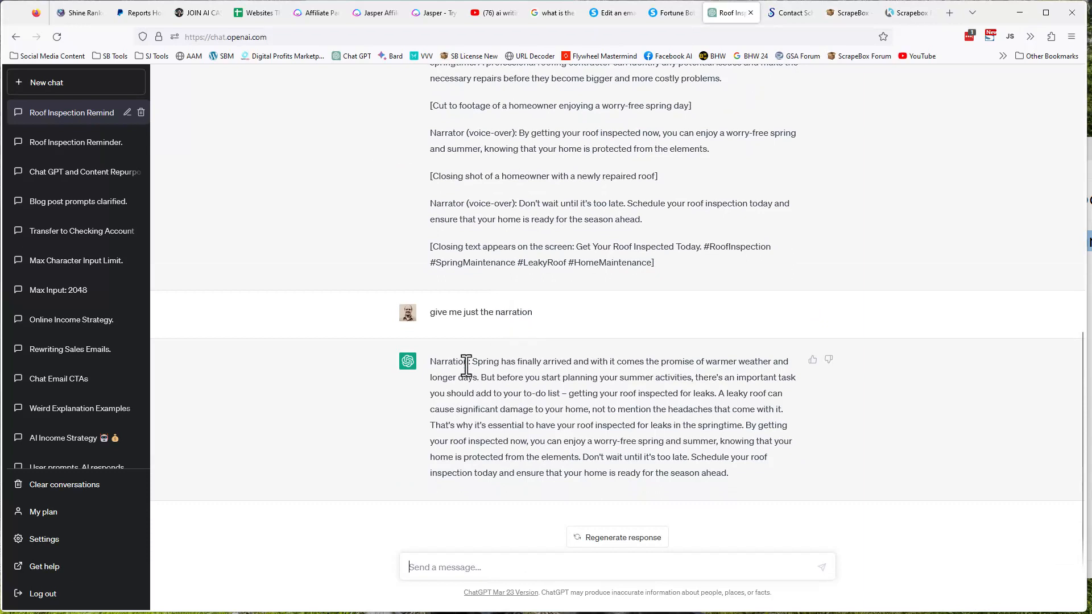
pyautogui.moveTo(472, 362); pyautogui.dragTo(847, 475)
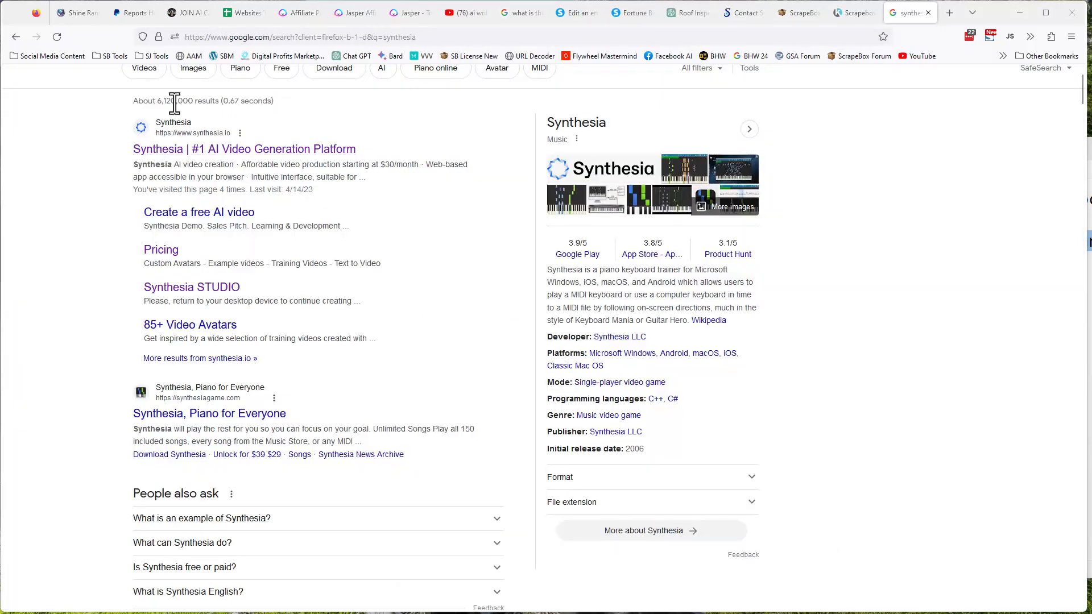
# Search Google for synthesia and visit the synthesia.io AI video creation site, backing out of the piano game's site.
pyautogui.click(187, 414)
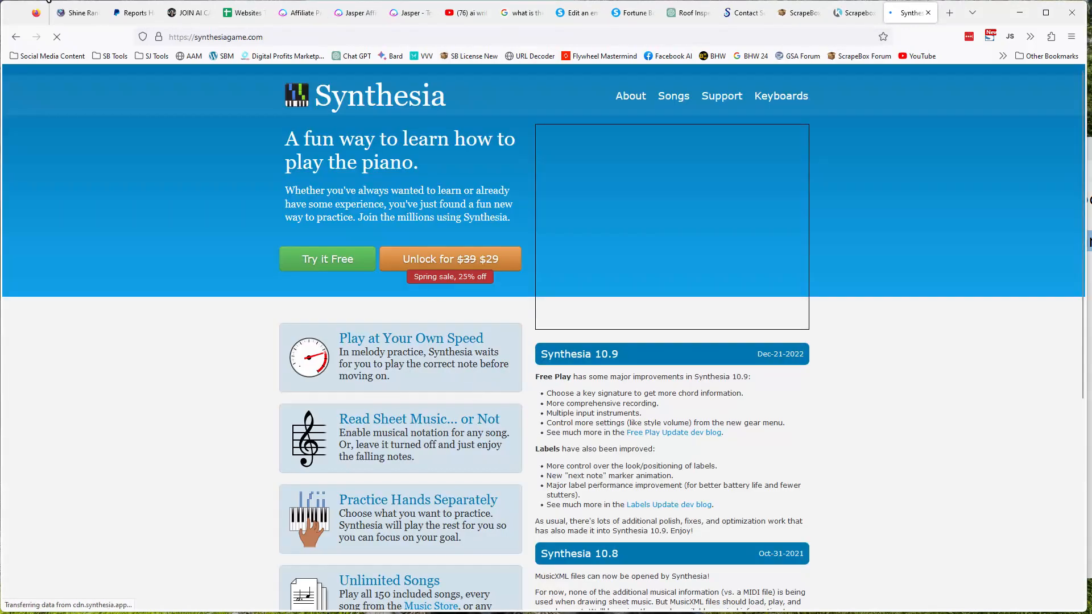
pyautogui.click(16, 36)
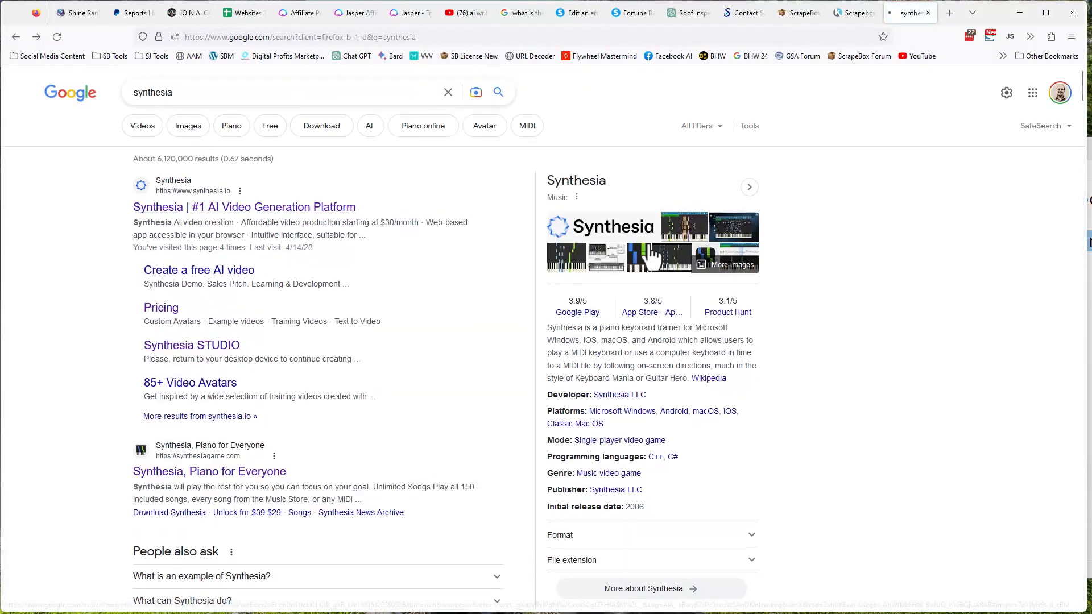
pyautogui.click(652, 257)
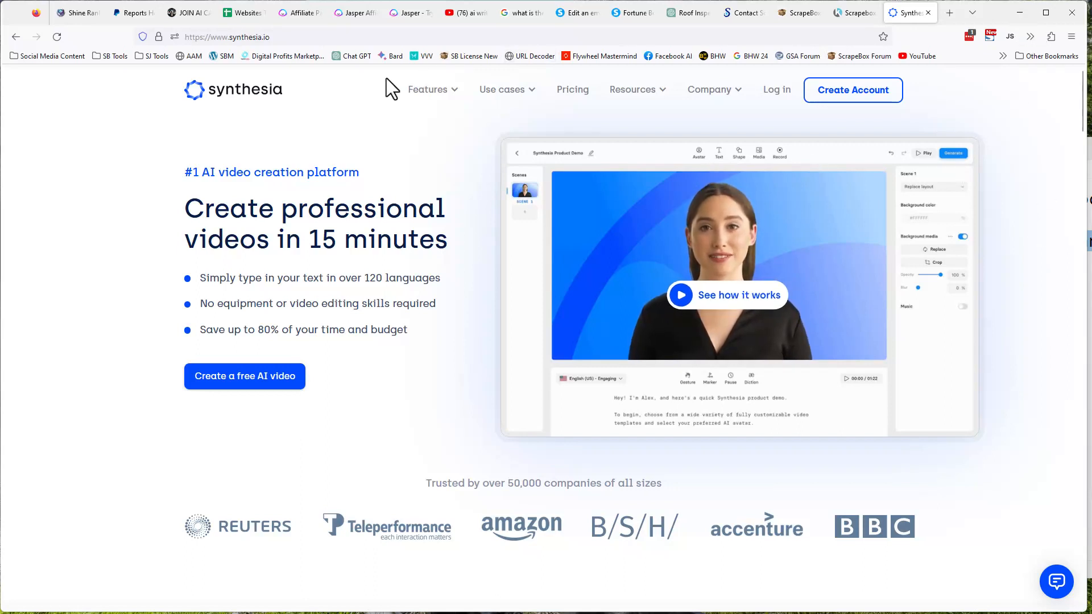
# Return to the ChatGPT conversation and submit the prompt "turn this into a blog post".
pyautogui.click(677, 16)
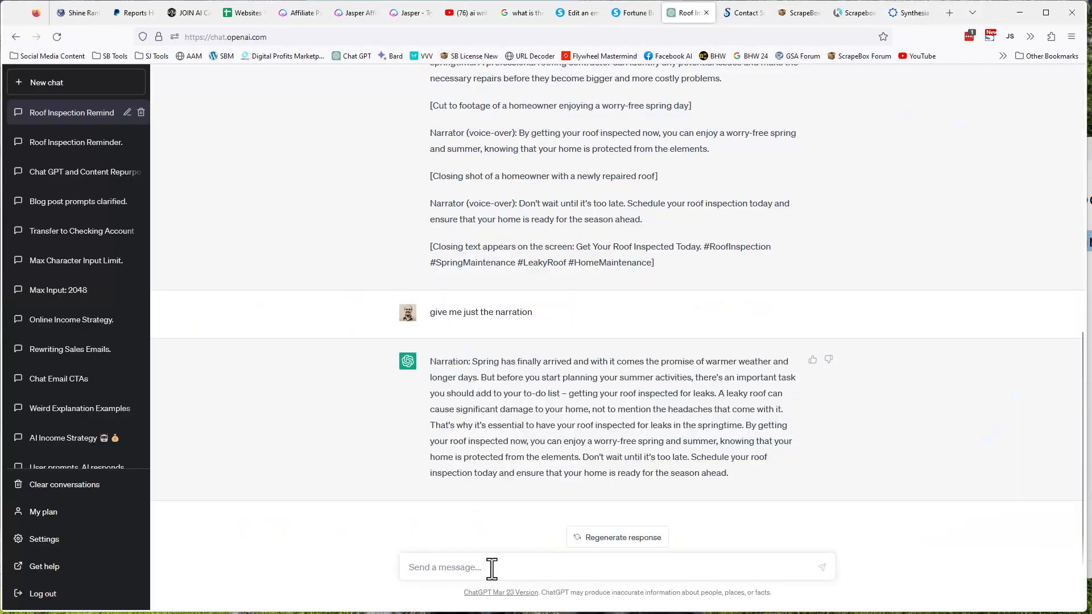
pyautogui.click(511, 567)
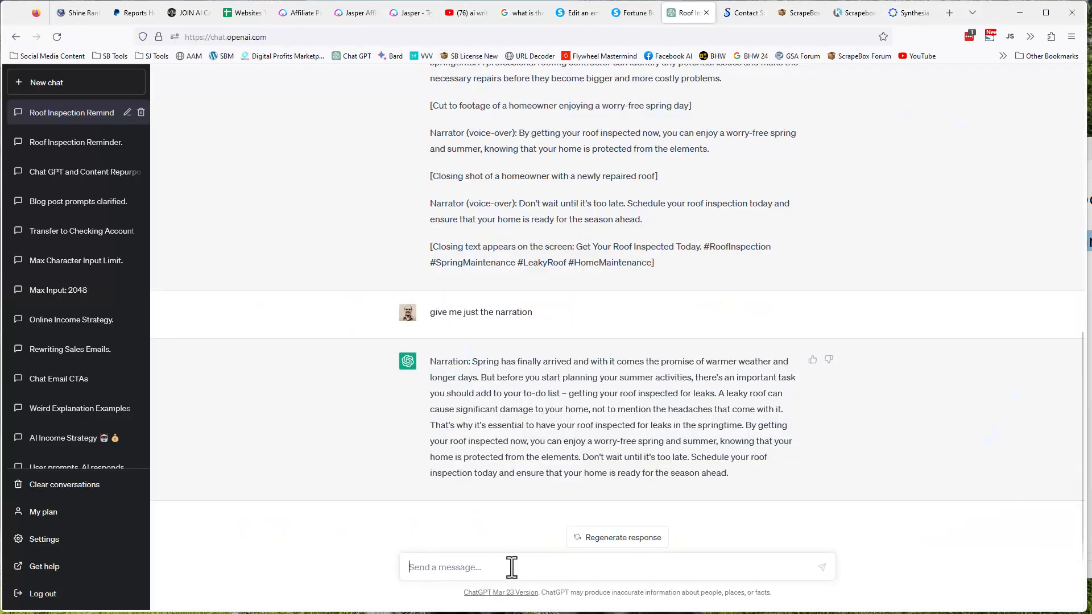
pyautogui.write('turn this into a blog post')
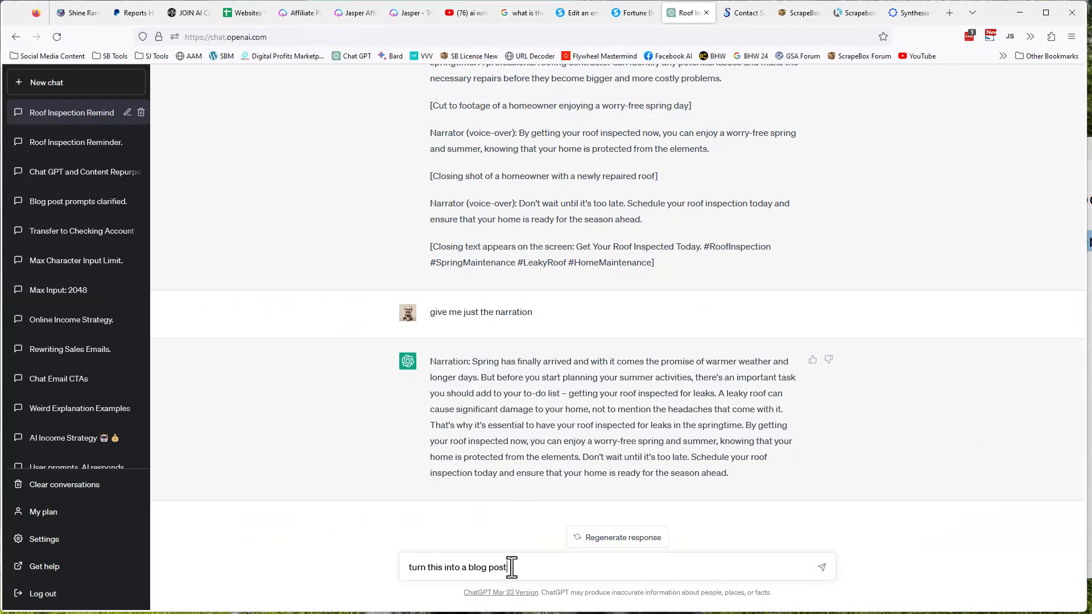
pyautogui.press('Return')
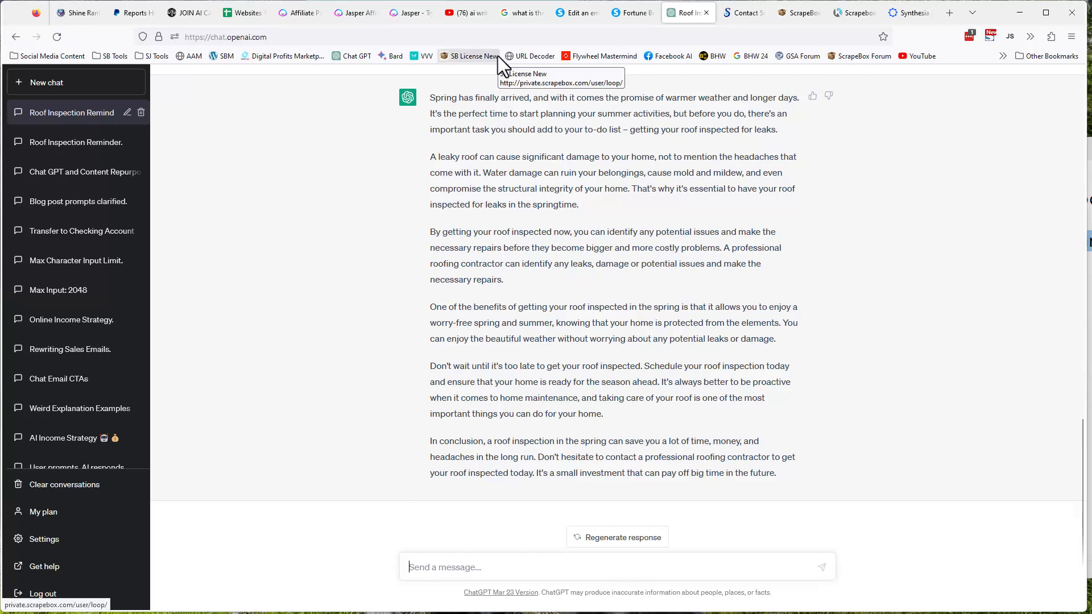
# Put Firefox away and look through the social networks found for each site in the Social Account Scraper.
pyautogui.click(1022, 14)
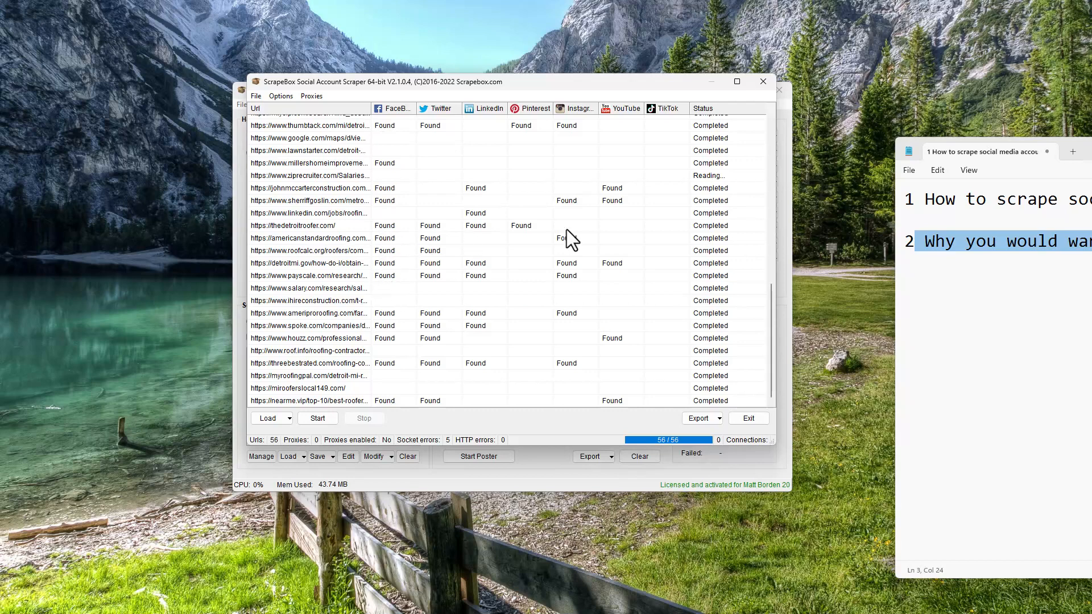
pyautogui.scroll(10, 653, 253)
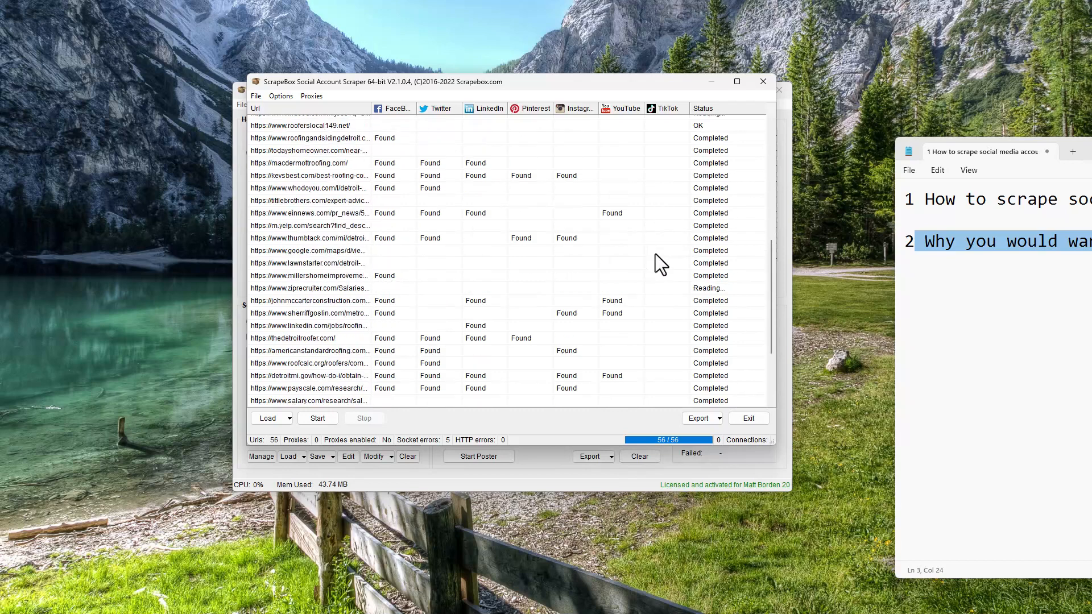
pyautogui.scroll(-11, 680, 262)
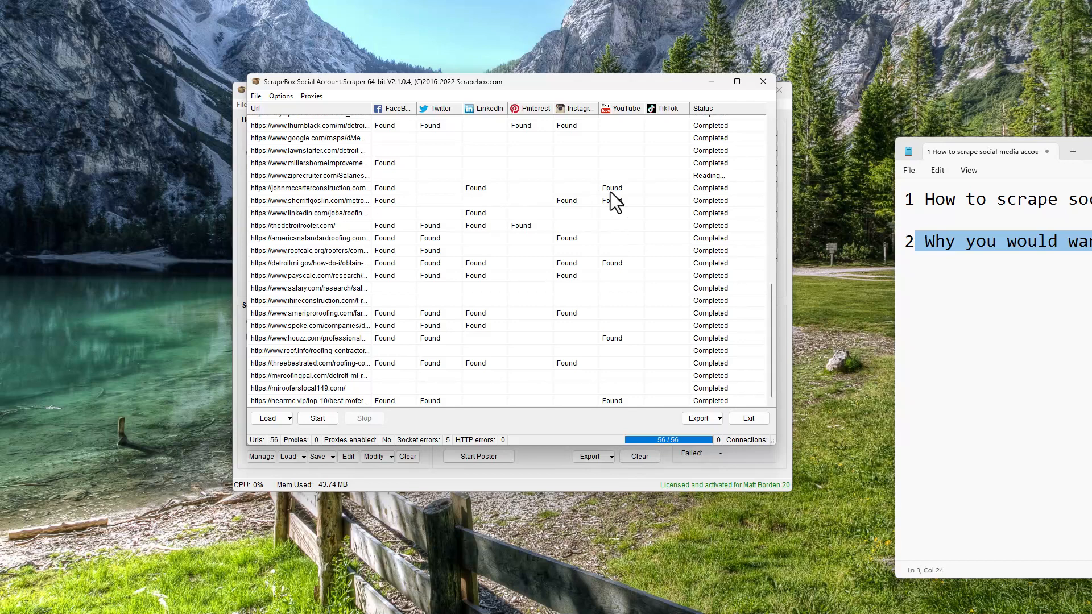
# Move the notes window next to the scrape results, and bring the Social Account Scraper back in front of it.
pyautogui.moveTo(1091, 154); pyautogui.dragTo(833, 105)
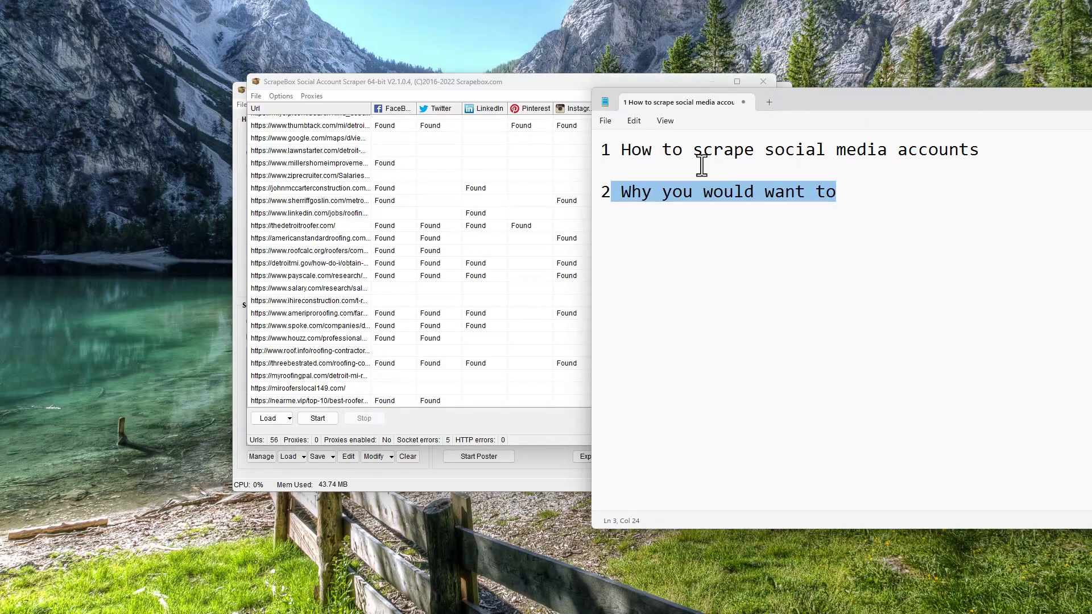
pyautogui.moveTo(787, 108); pyautogui.dragTo(834, 139)
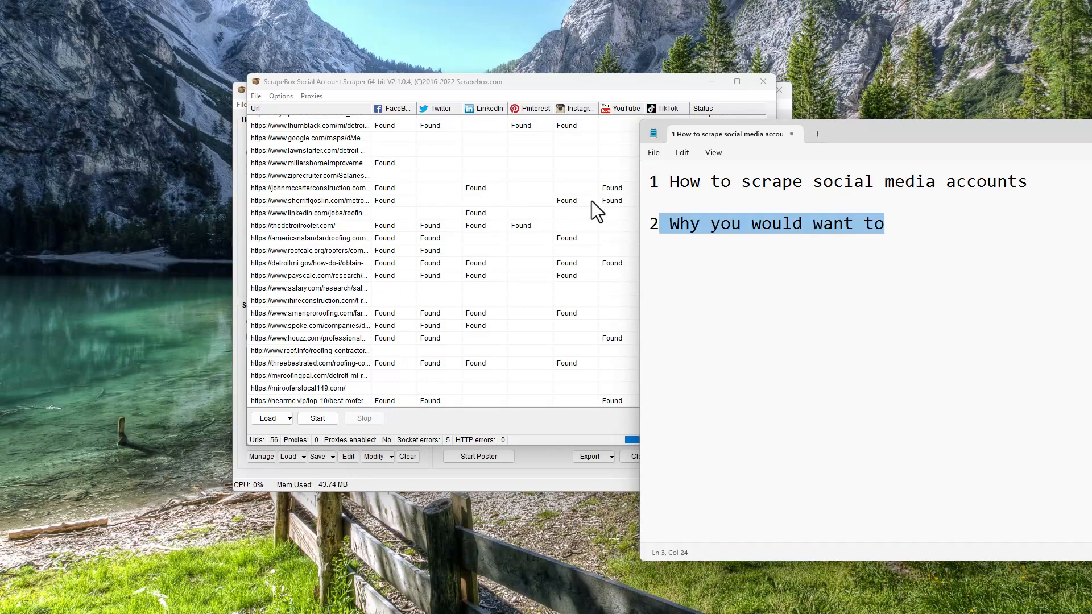
pyautogui.click(549, 210)
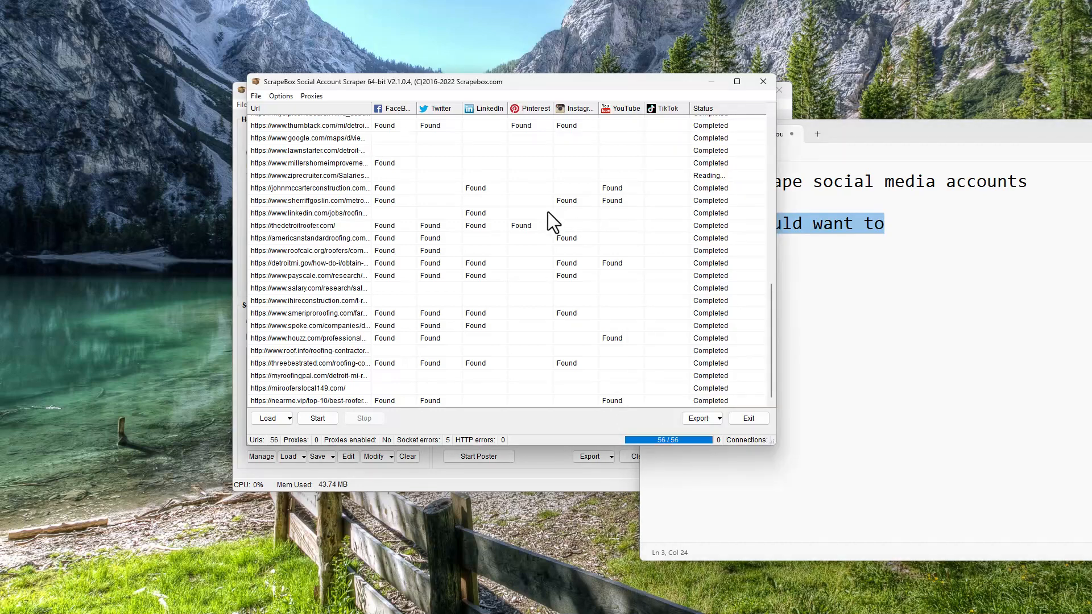